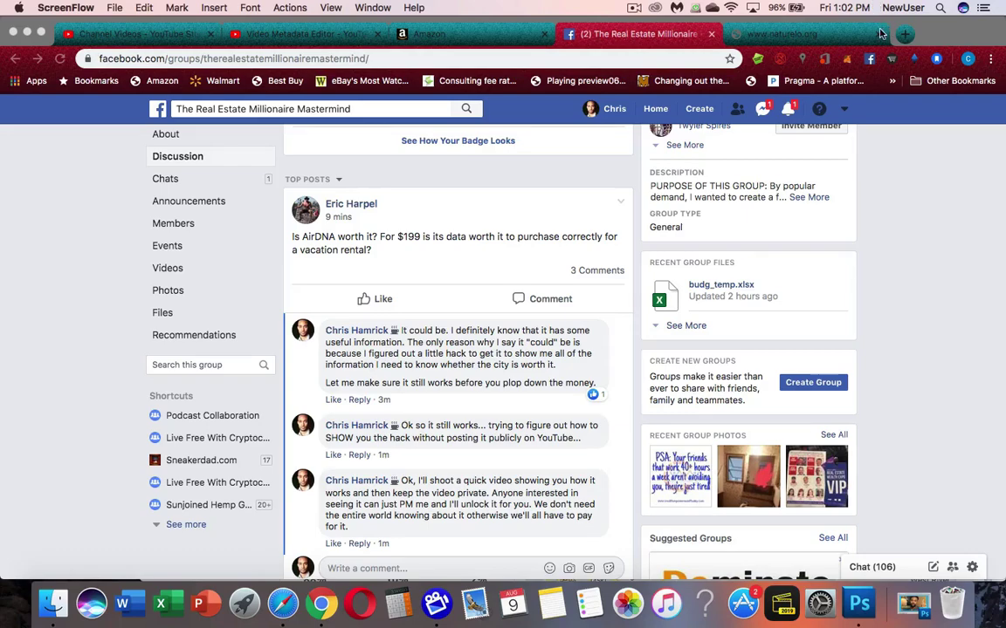
Open a new browser tab next to the Facebook group discussion page.
{"action": "left_click", "coordinate": [906, 36]}
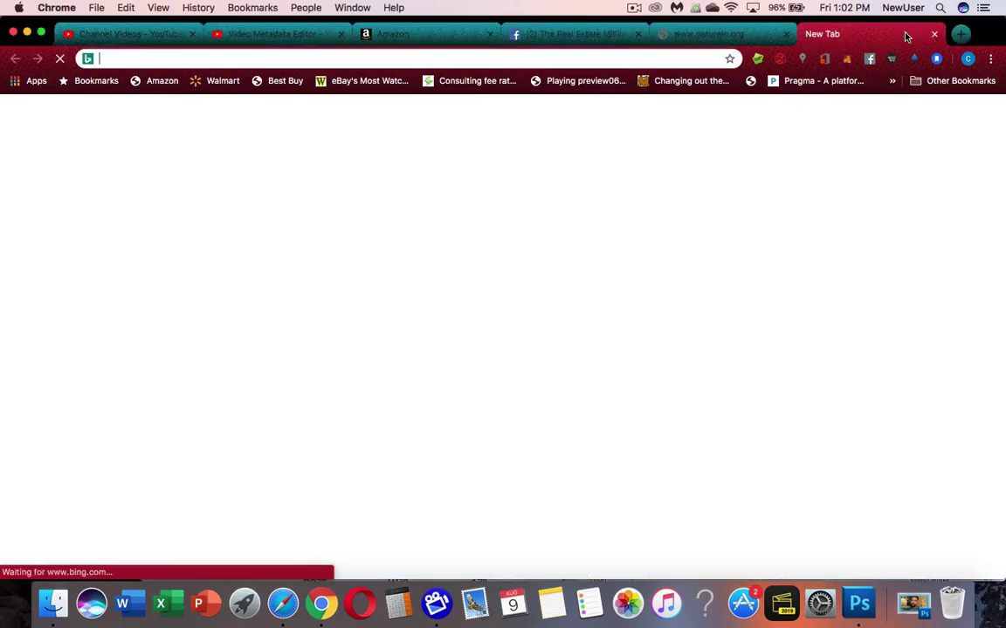
Load AirDNA's MarketMinder page and search for the Bowie, Maryland, US market.
{"action": "type", "text": "aird"}
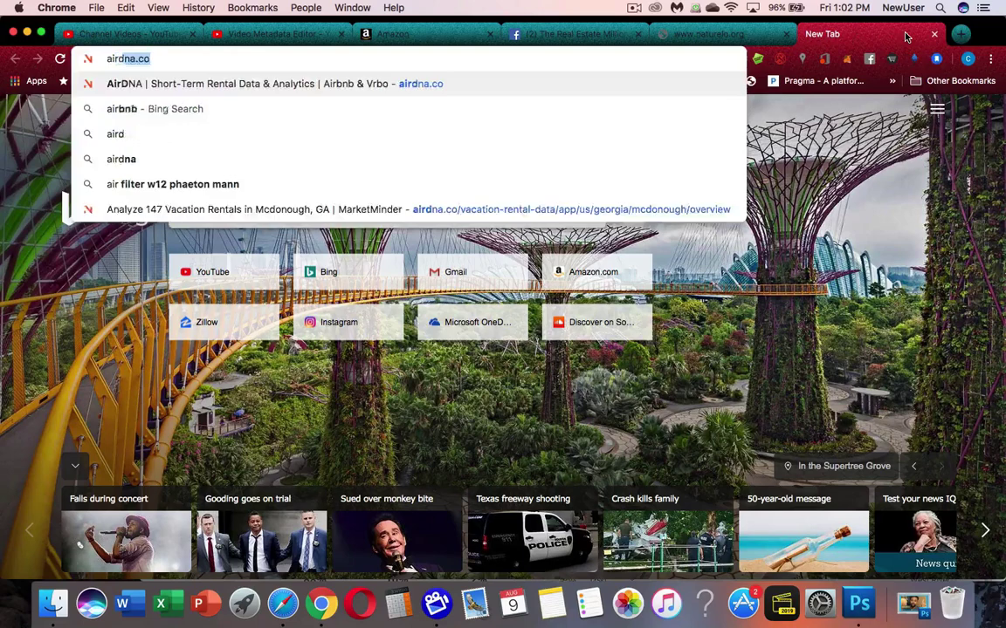
{"action": "key", "text": "Return"}
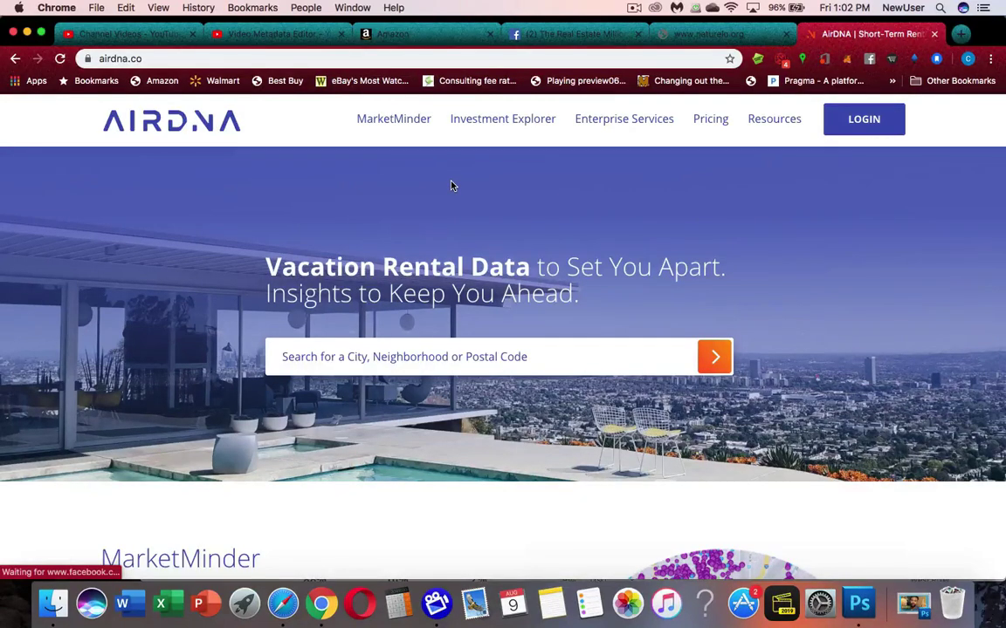
{"action": "left_click", "coordinate": [401, 120]}
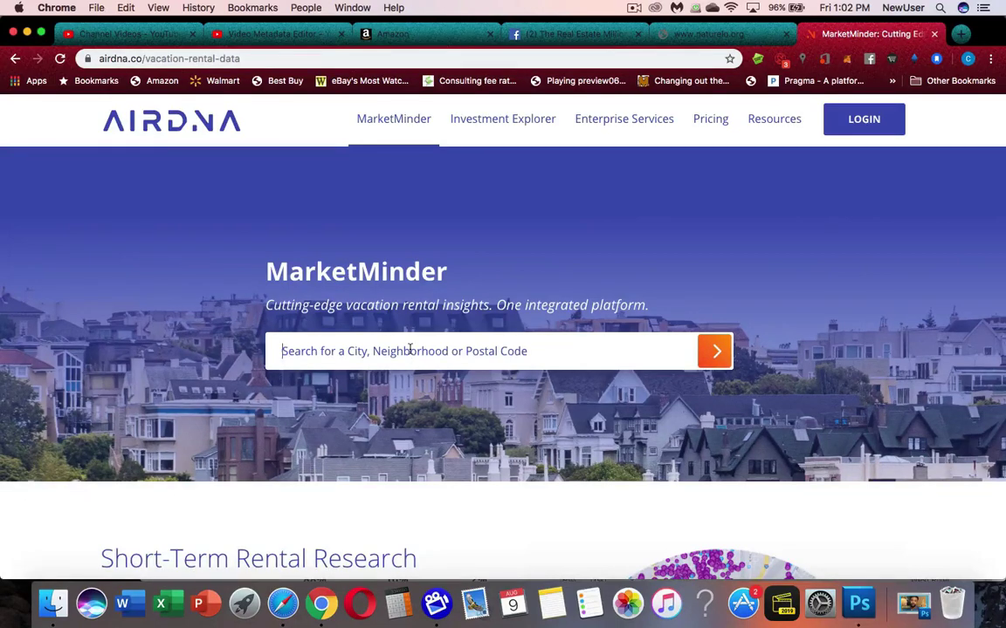
{"action": "type", "text": "bowie"}
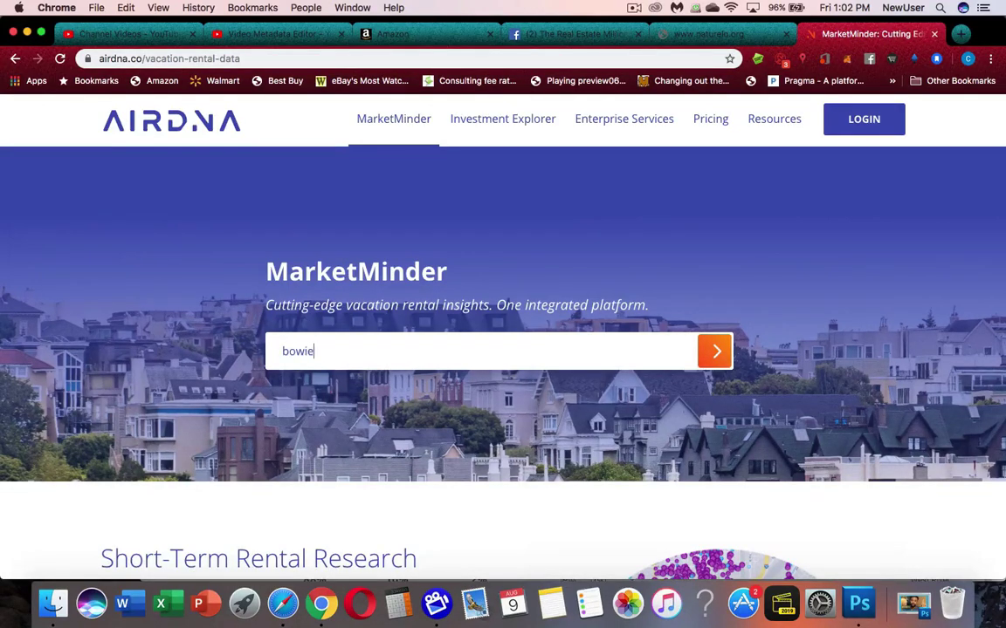
{"action": "type", "text": ","}
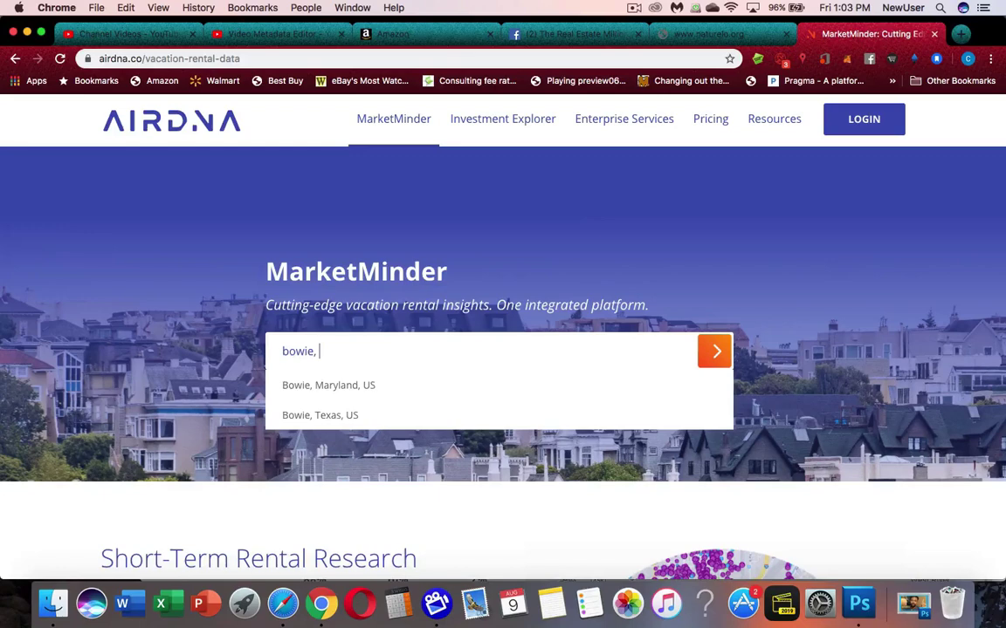
{"action": "left_click", "coordinate": [343, 386]}
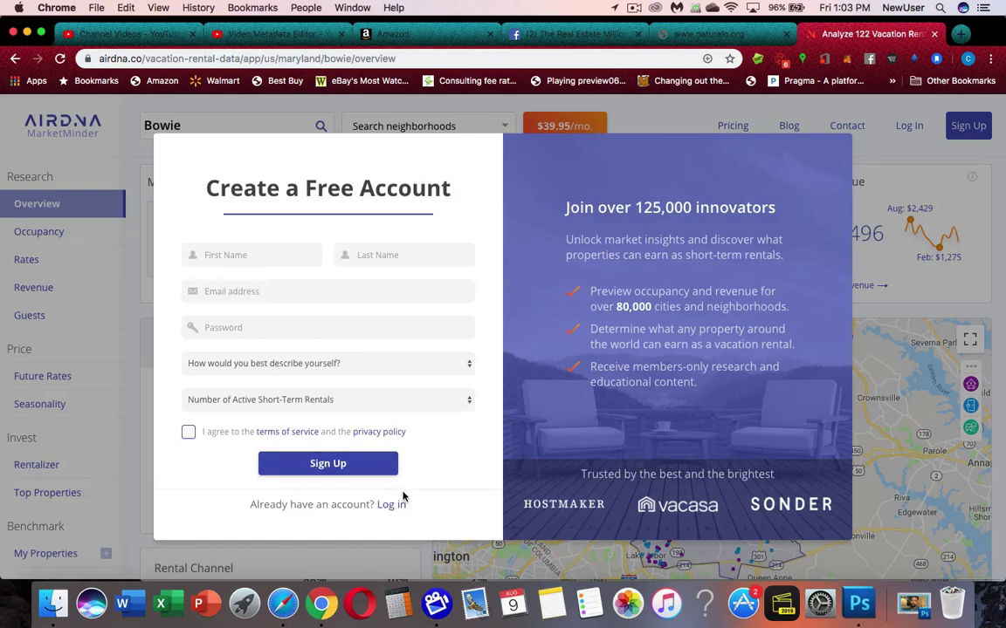
Dismiss the sign-up and log-in forms and bring forward the Safari window showing Bowie's dashboard.
{"action": "left_click", "coordinate": [60, 58]}
{"action": "left_click", "coordinate": [391, 505]}
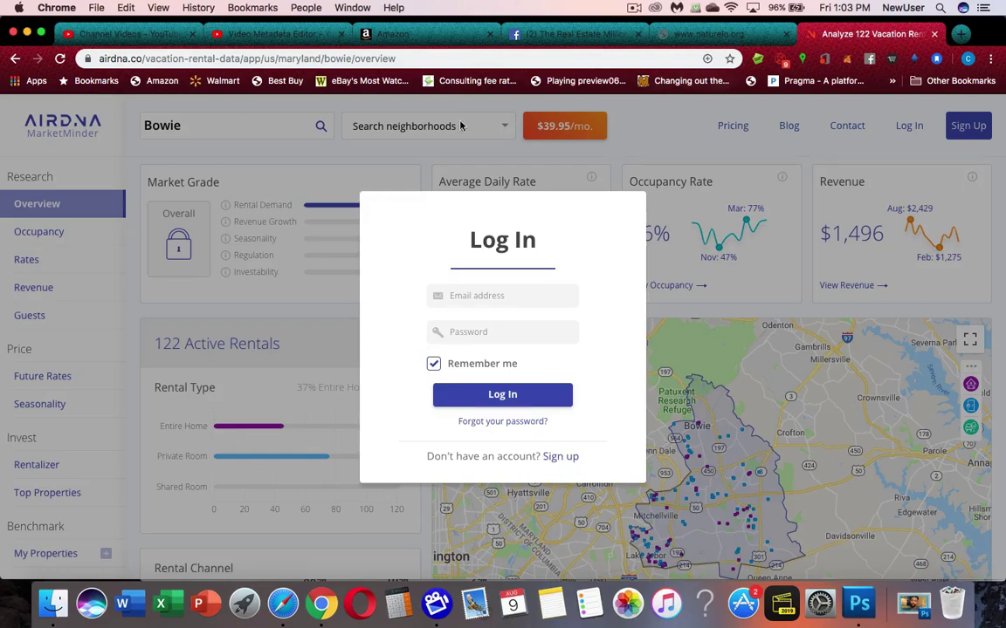
{"action": "left_click", "coordinate": [61, 59]}
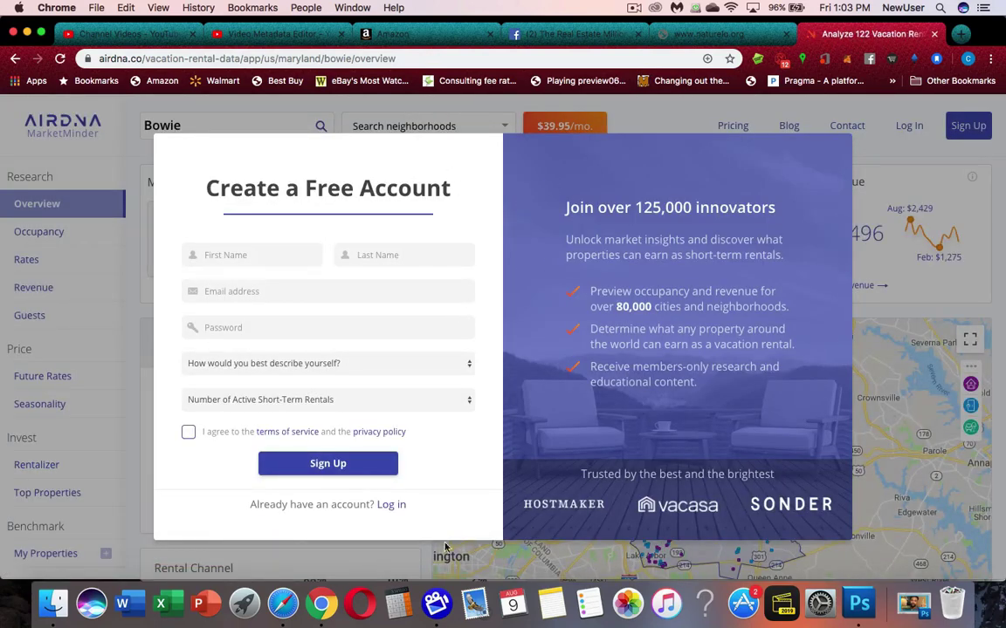
{"action": "left_click", "coordinate": [279, 604]}
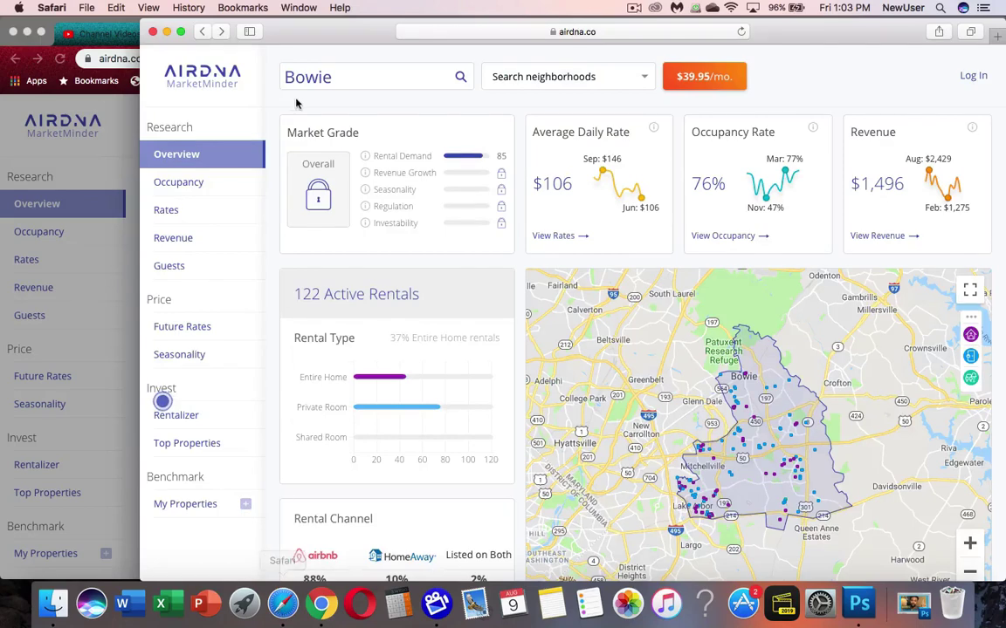
Load airdna.co in Safari and make the window full screen.
{"action": "left_click", "coordinate": [222, 74]}
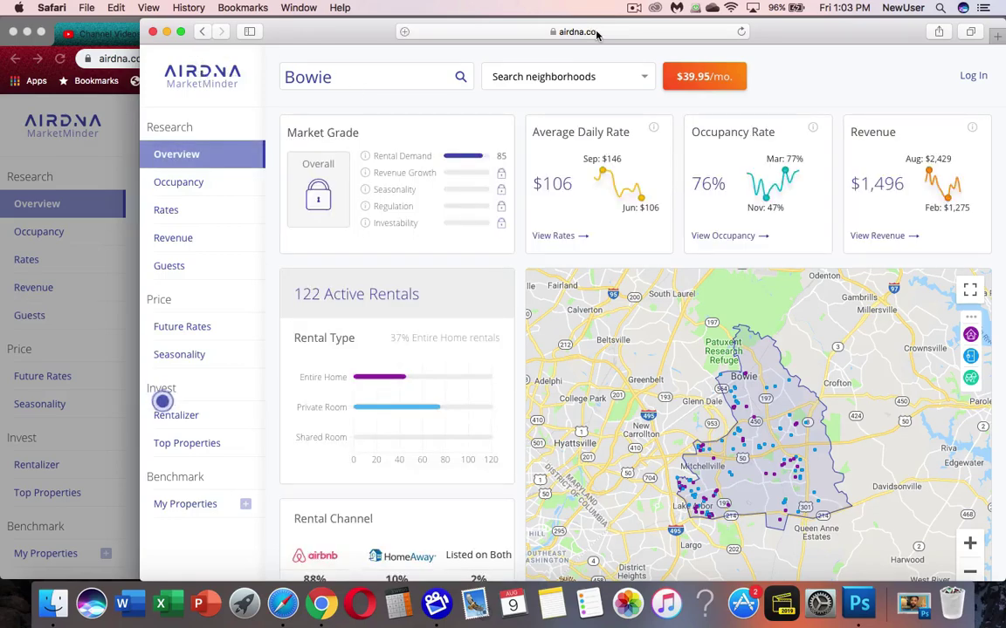
{"action": "left_click", "coordinate": [585, 31]}
{"action": "type", "text": "airdna.co"}
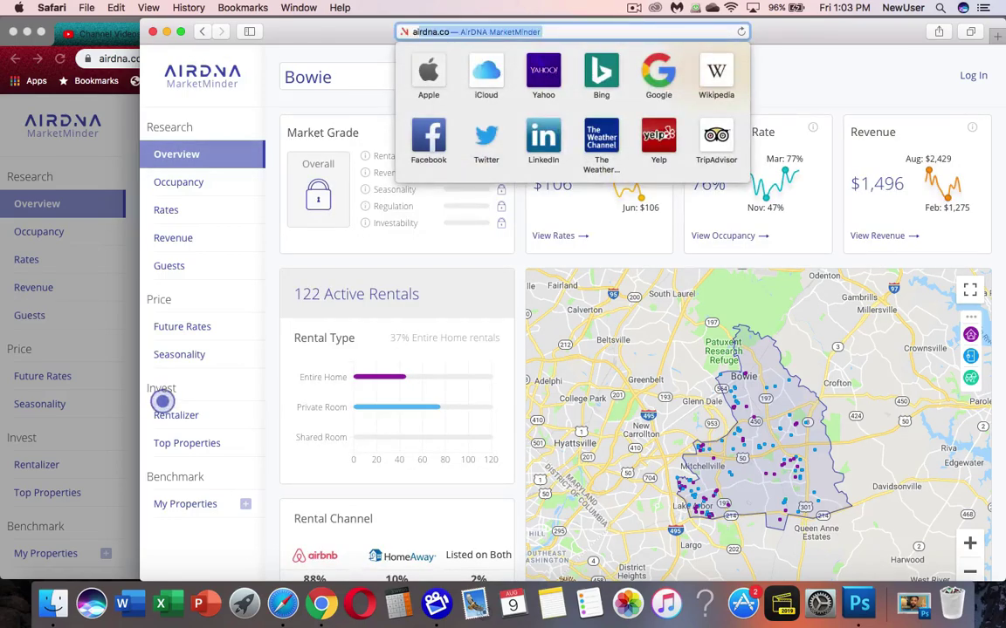
{"action": "key", "text": "Return"}
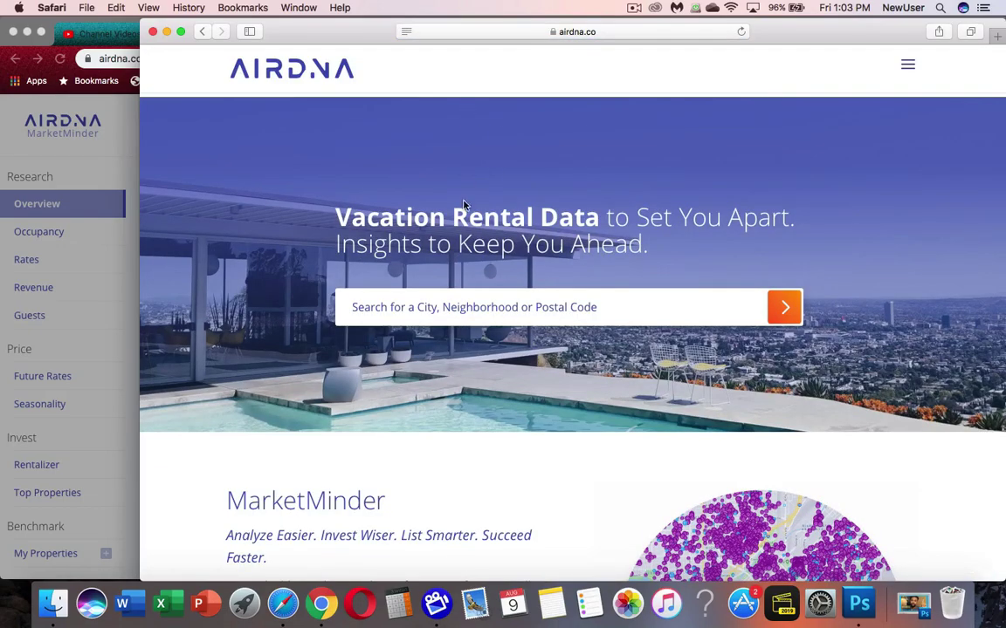
{"action": "scroll", "coordinate": [452, 245], "scroll_direction": "down", "scroll_amount": 5}
{"action": "scroll", "coordinate": [448, 258], "scroll_direction": "up", "scroll_amount": 5}
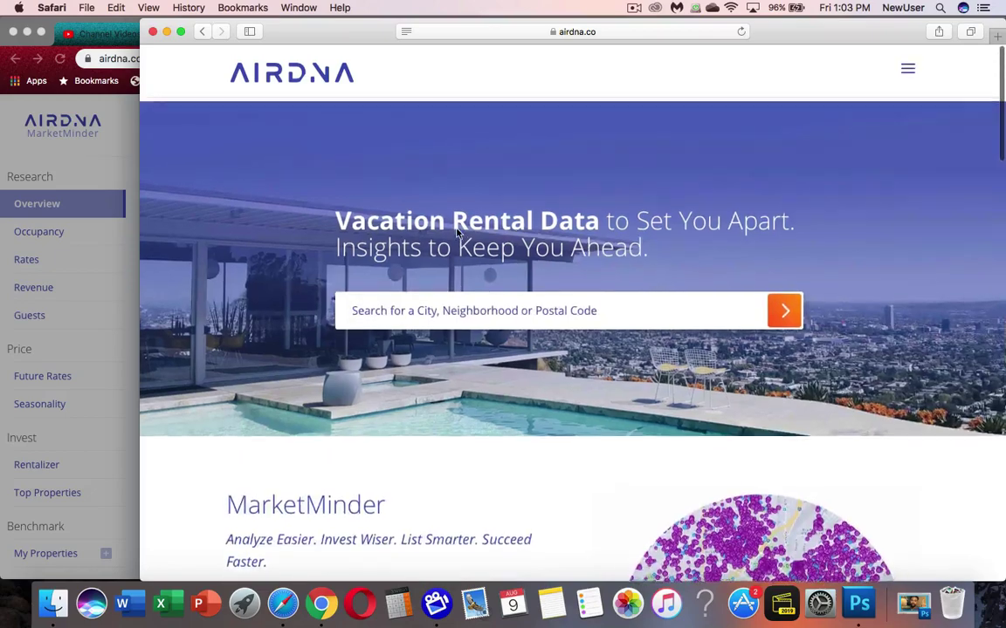
{"action": "left_click", "coordinate": [181, 33]}
Open MarketMinder and search for the Atlanta, Georgia, US market.
{"action": "left_click", "coordinate": [393, 56]}
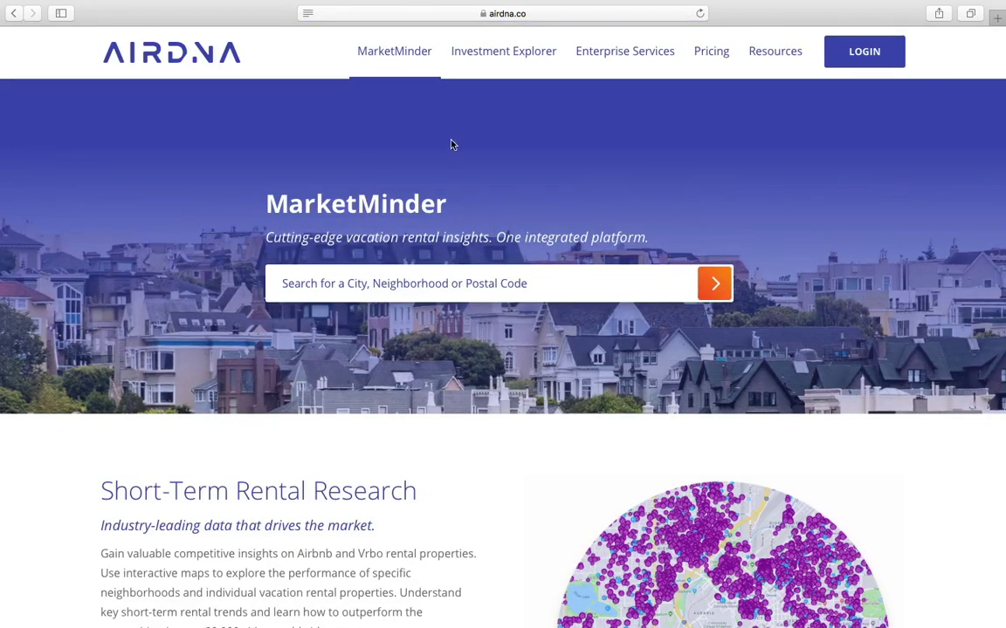
{"action": "left_click", "coordinate": [412, 56]}
{"action": "left_click", "coordinate": [468, 287]}
{"action": "type", "text": "bo"}
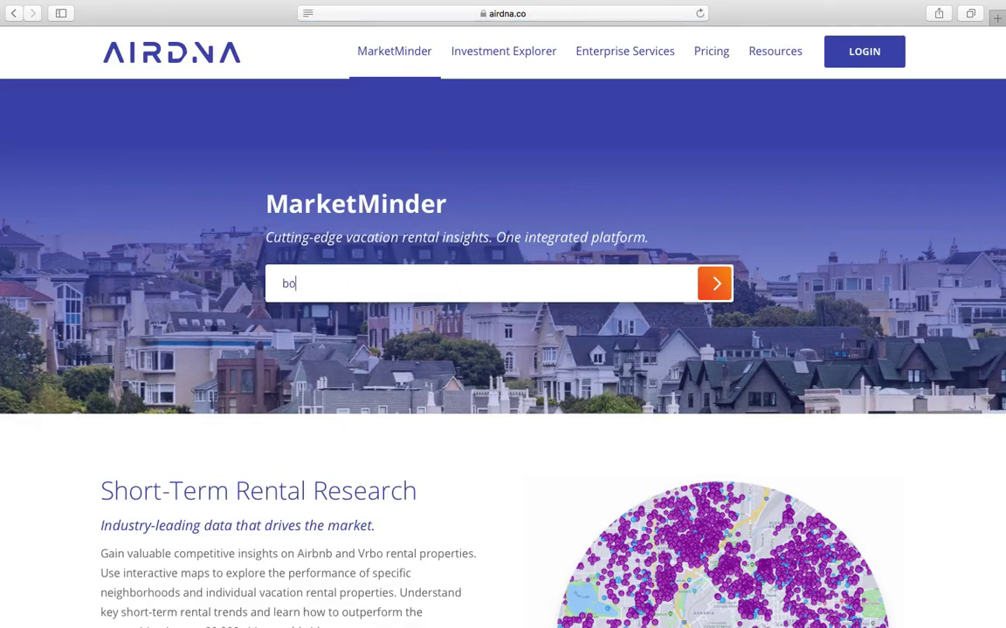
{"action": "key", "text": "BackSpace"}
{"action": "key", "text": "BackSpace"}
{"action": "type", "text": "atla"}
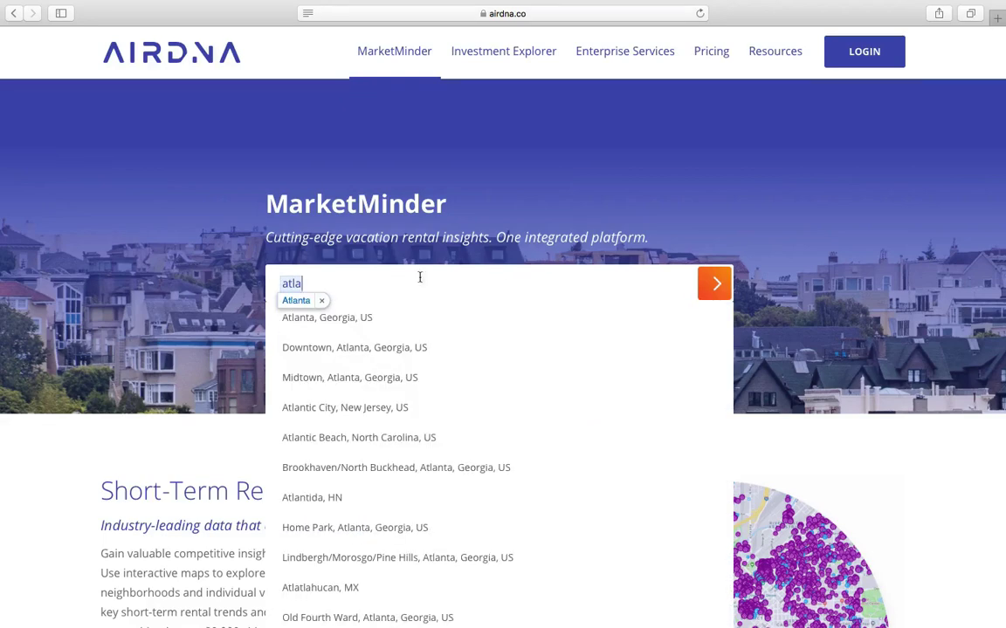
{"action": "left_click", "coordinate": [357, 319]}
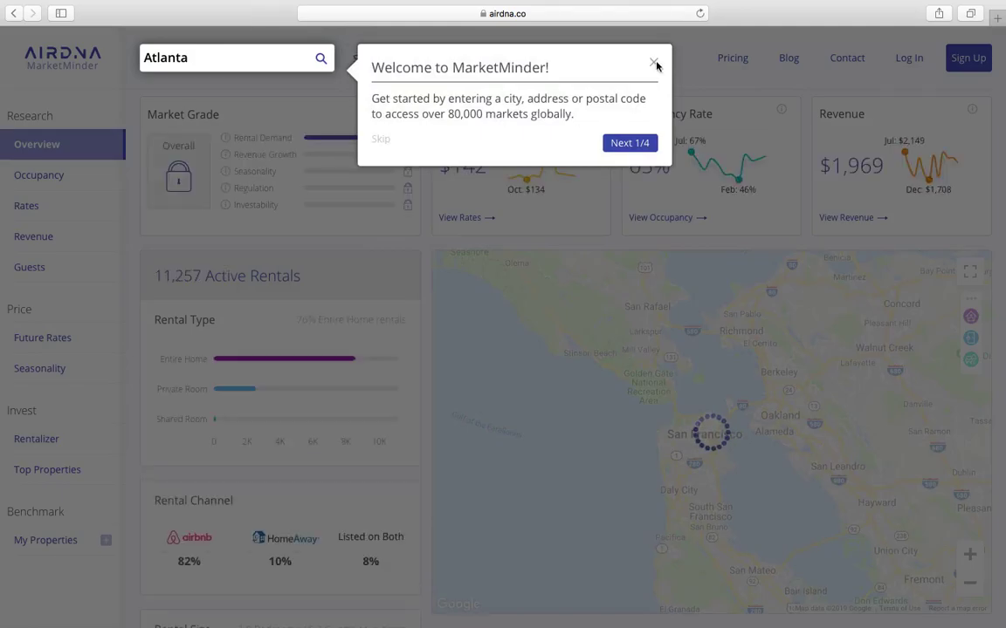
Close the Welcome to MarketMinder tour popup over the Atlanta dashboard.
{"action": "left_click", "coordinate": [652, 64]}
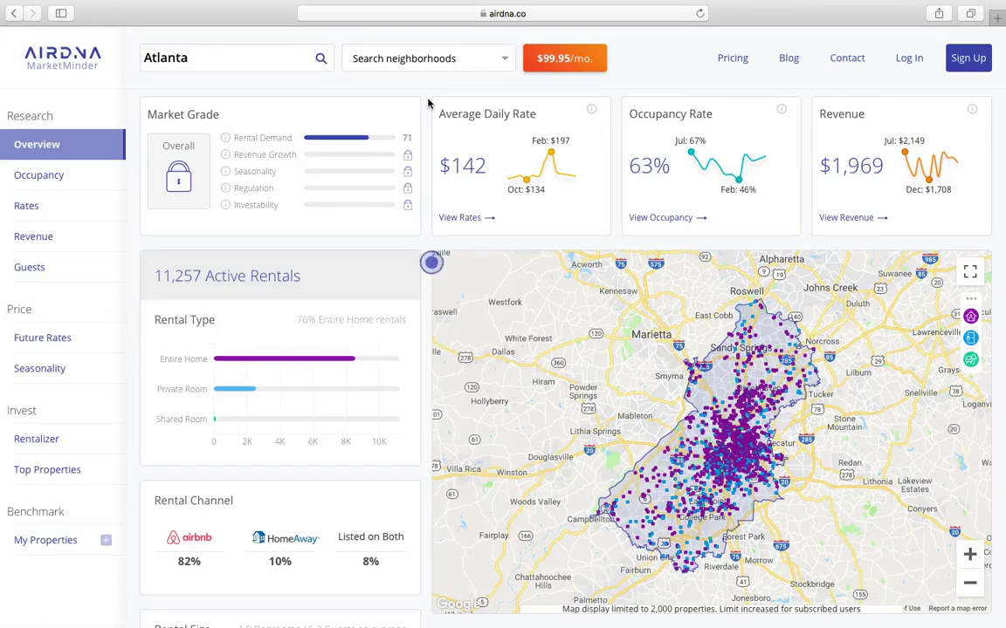
Close the Explore your markets tip and scroll through the Atlanta overview figures.
{"action": "scroll", "coordinate": [428, 103], "scroll_direction": "down", "scroll_amount": 3}
{"action": "left_click", "coordinate": [430, 146]}
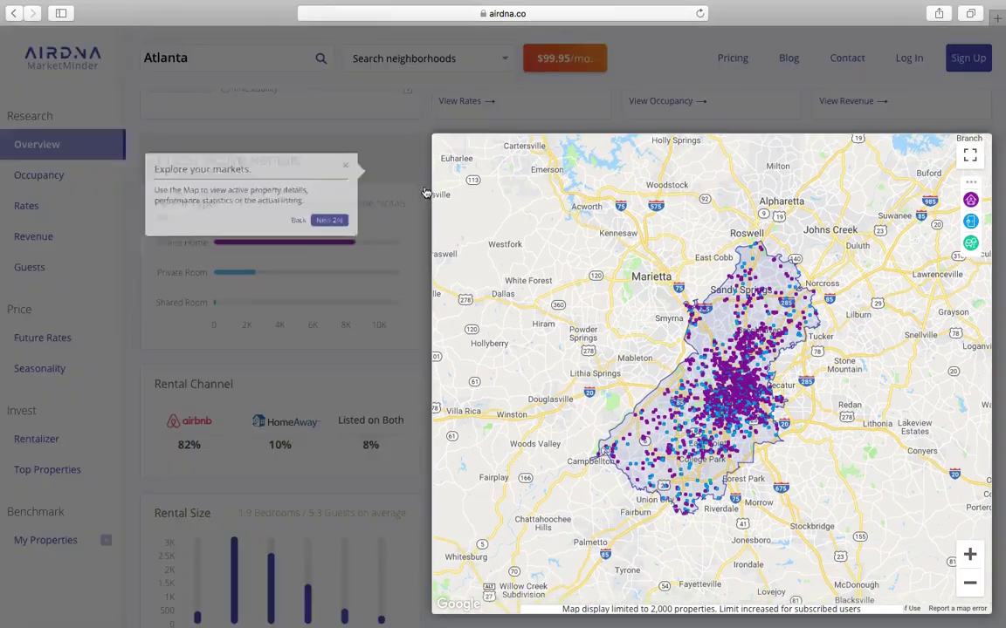
{"action": "left_click", "coordinate": [389, 152]}
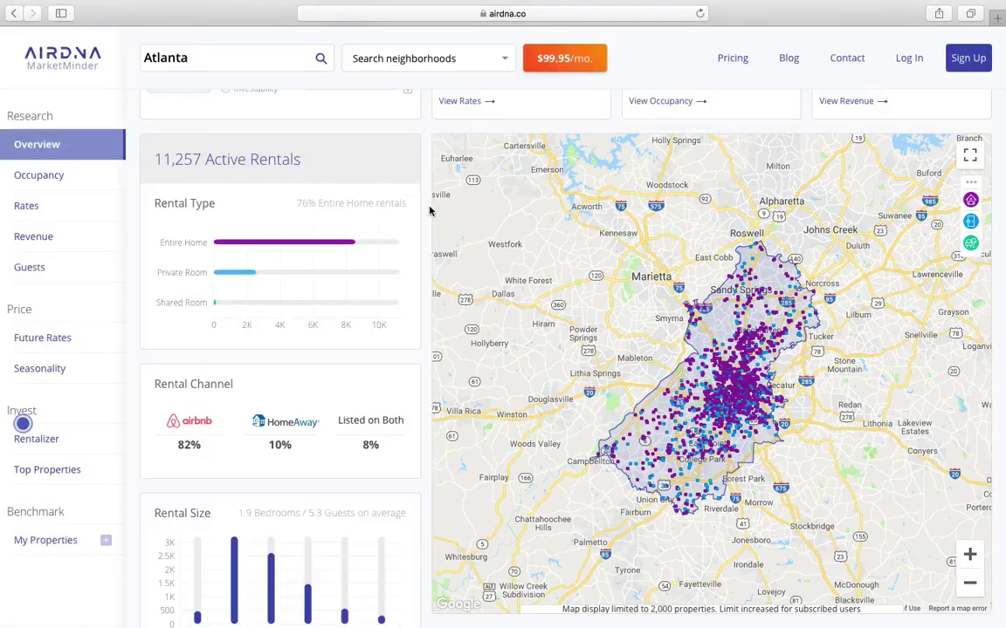
{"action": "scroll", "coordinate": [428, 210], "scroll_direction": "down", "scroll_amount": 1}
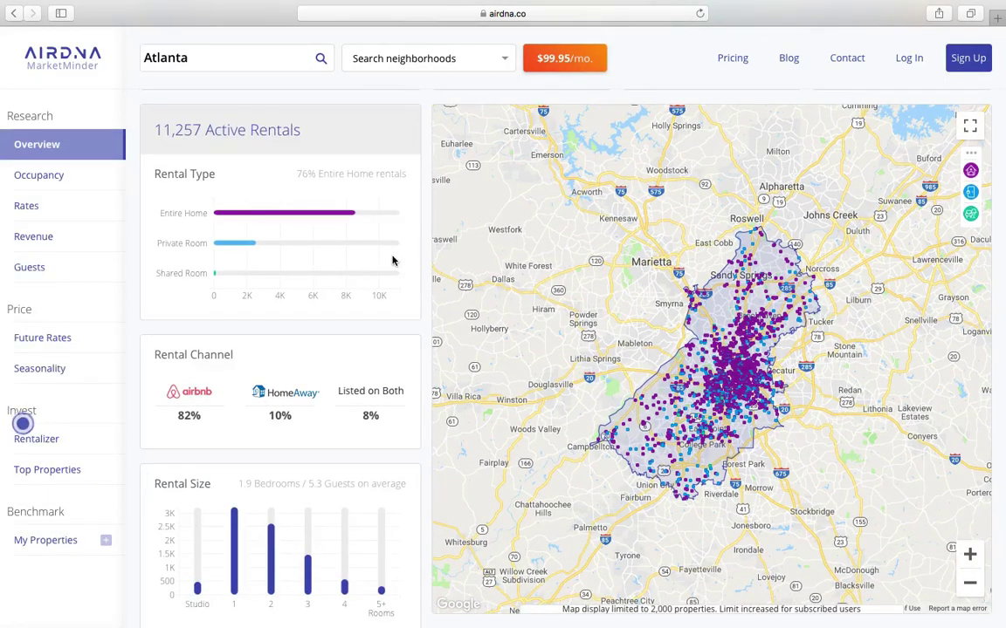
{"action": "scroll", "coordinate": [392, 260], "scroll_direction": "down", "scroll_amount": 4}
{"action": "scroll", "coordinate": [391, 260], "scroll_direction": "down", "scroll_amount": 2}
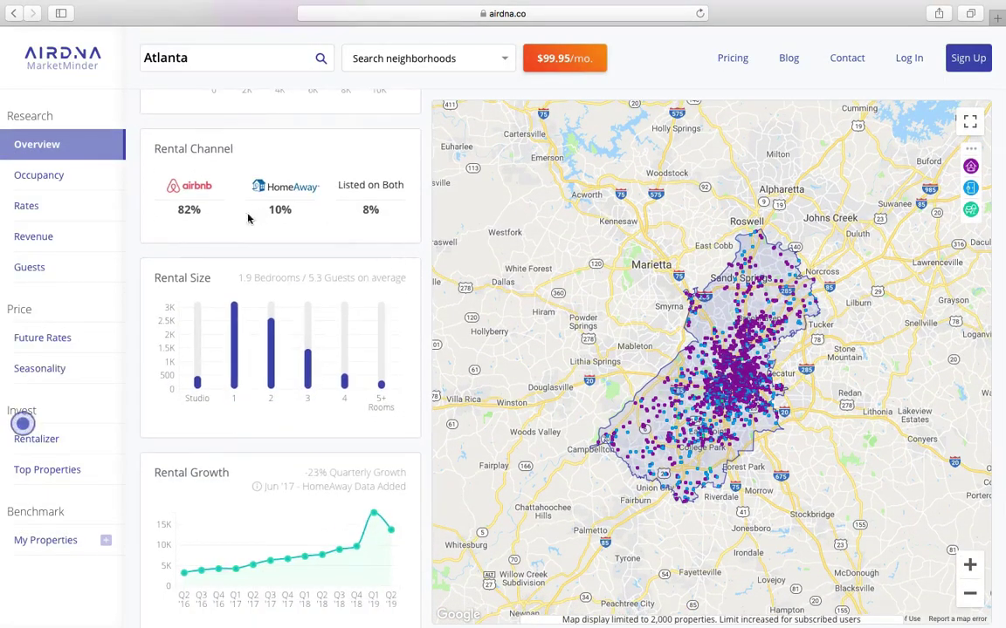
{"action": "scroll", "coordinate": [367, 316], "scroll_direction": "down", "scroll_amount": 2}
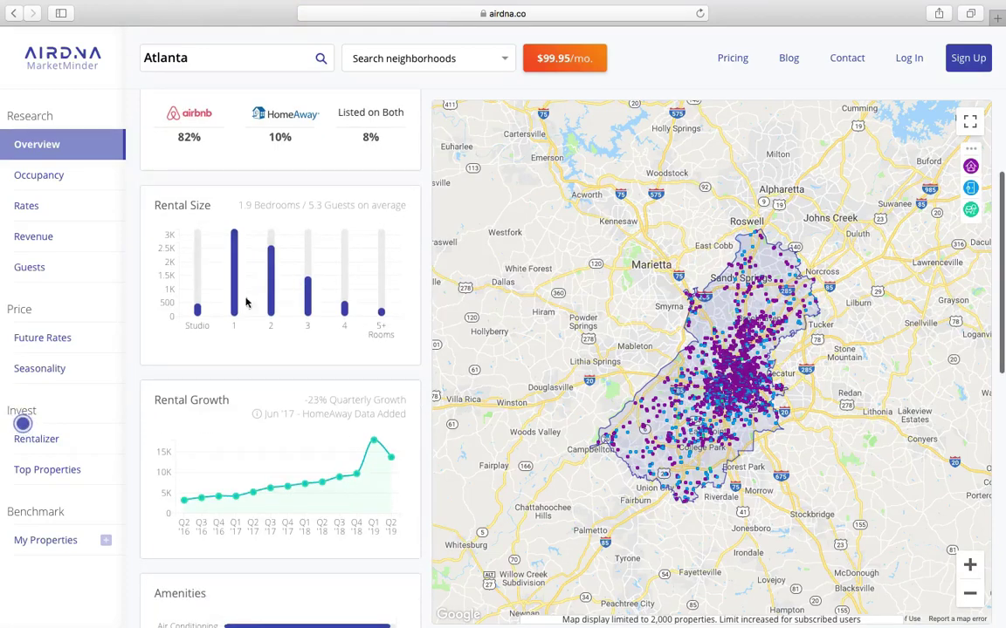
{"action": "scroll", "coordinate": [420, 325], "scroll_direction": "down", "scroll_amount": 8}
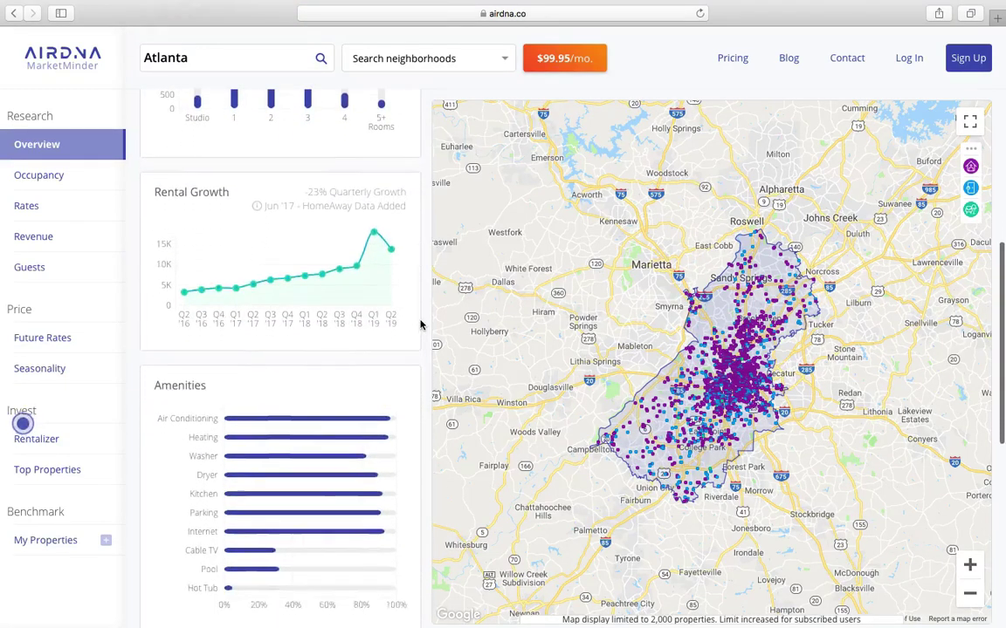
{"action": "scroll", "coordinate": [420, 324], "scroll_direction": "down", "scroll_amount": 10}
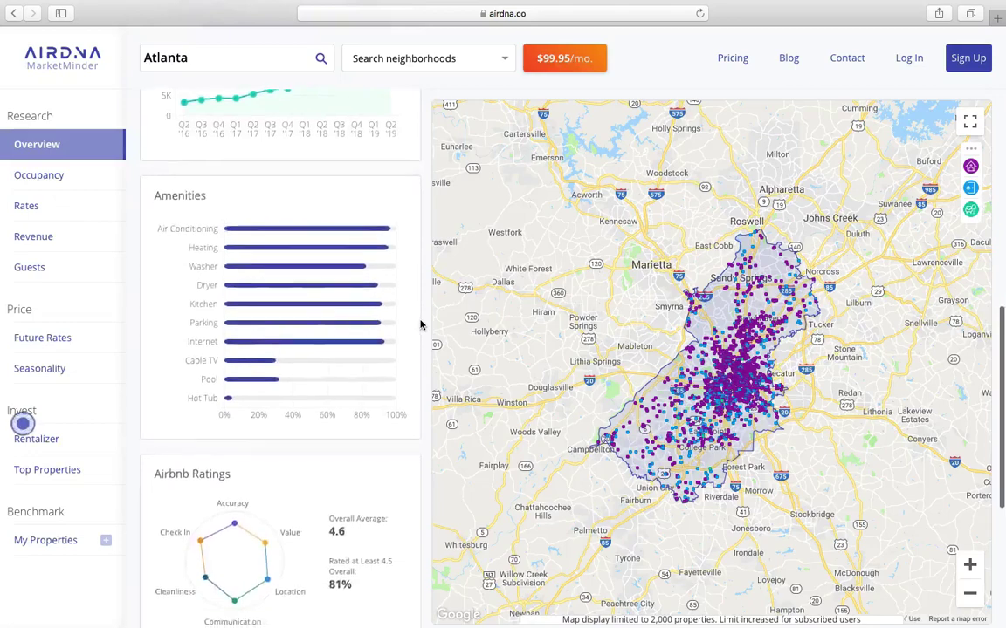
{"action": "scroll", "coordinate": [420, 324], "scroll_direction": "down", "scroll_amount": 3}
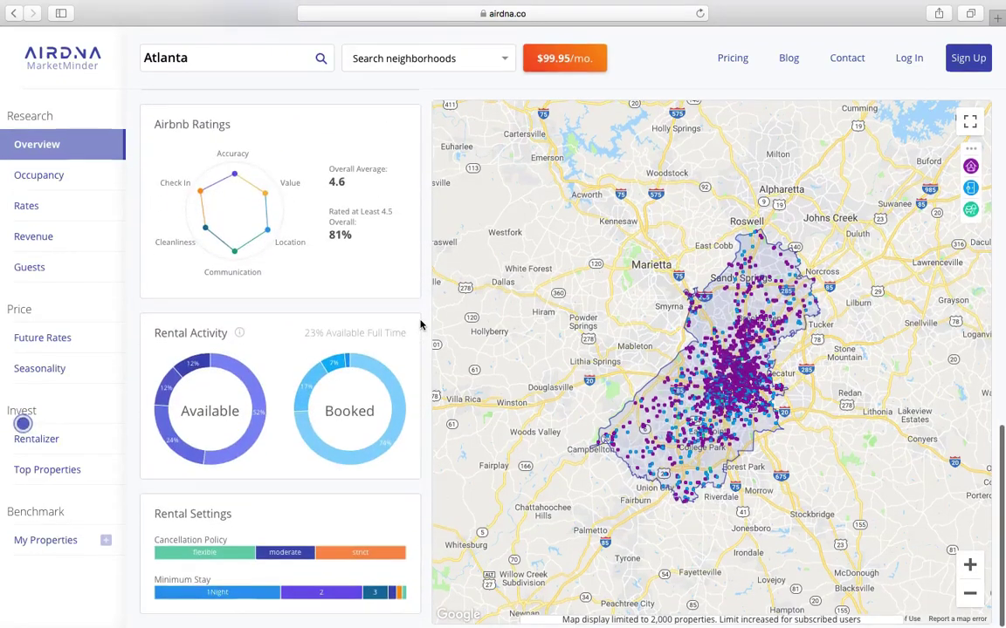
{"action": "scroll", "coordinate": [420, 325], "scroll_direction": "up", "scroll_amount": 10}
{"action": "scroll", "coordinate": [420, 325], "scroll_direction": "up", "scroll_amount": 10}
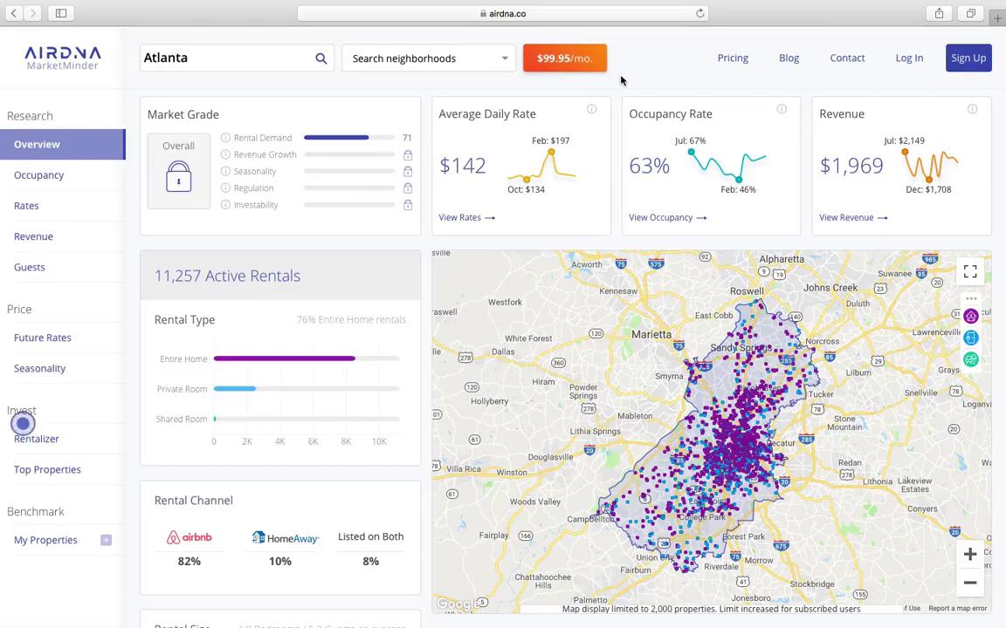
Search postal code 30349, then 30518 to get the Buford, Georgia suggestion.
{"action": "left_click", "coordinate": [261, 63]}
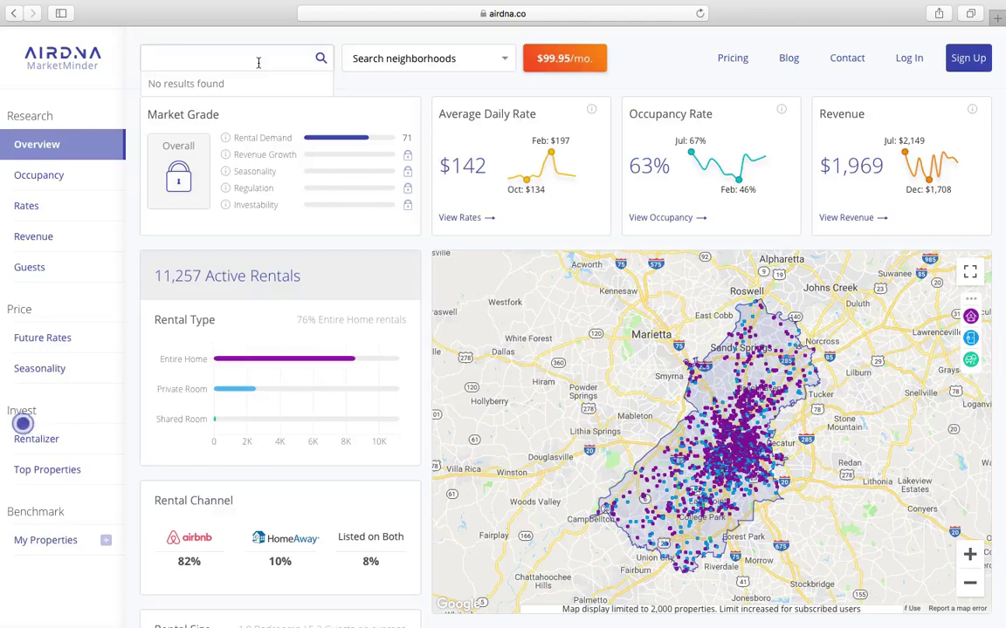
{"action": "type", "text": "30349"}
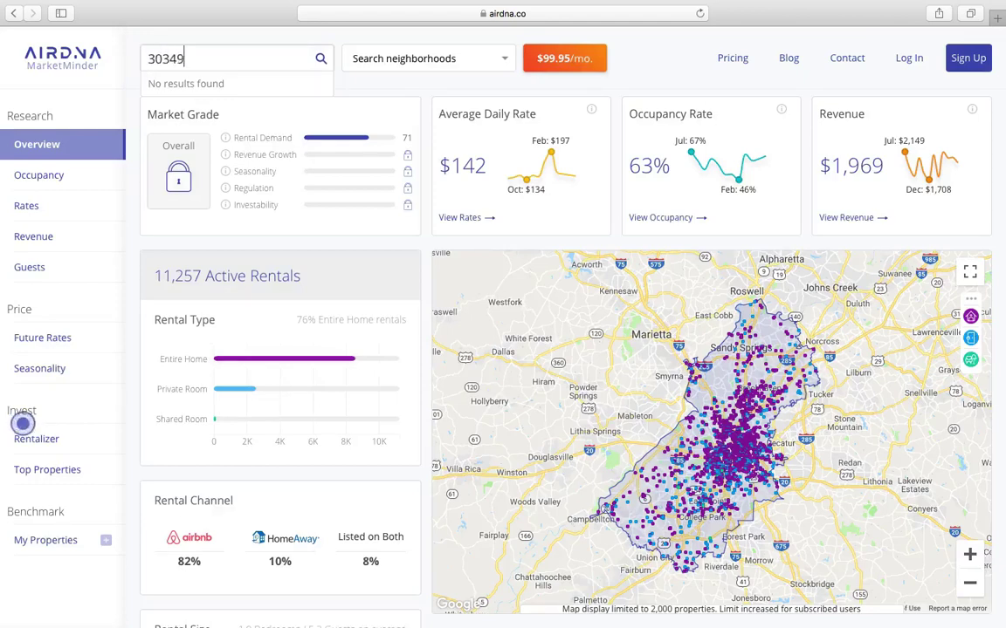
{"action": "left_click", "coordinate": [320, 59]}
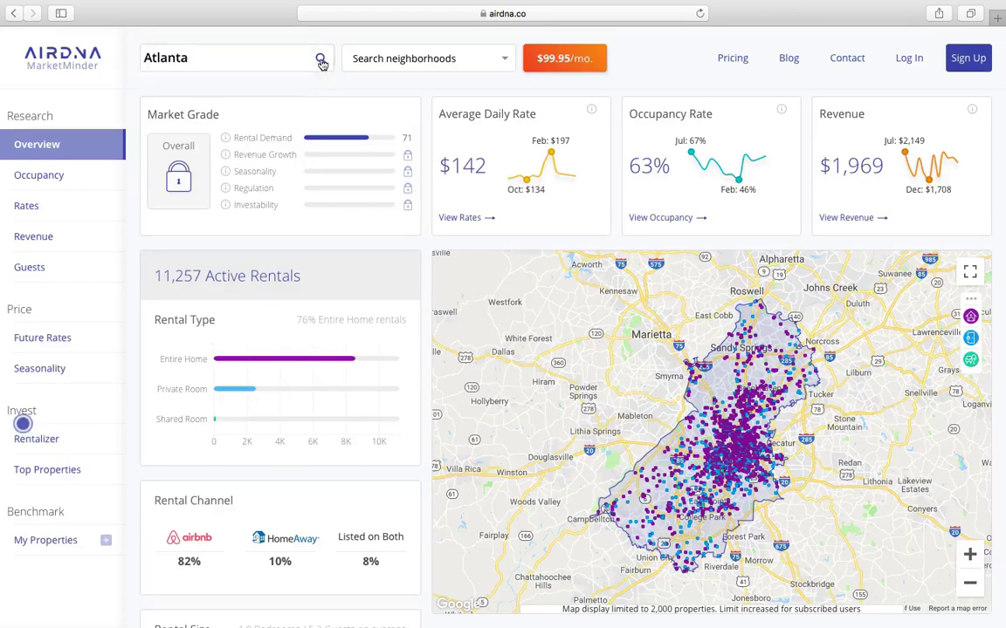
{"action": "left_click", "coordinate": [275, 62]}
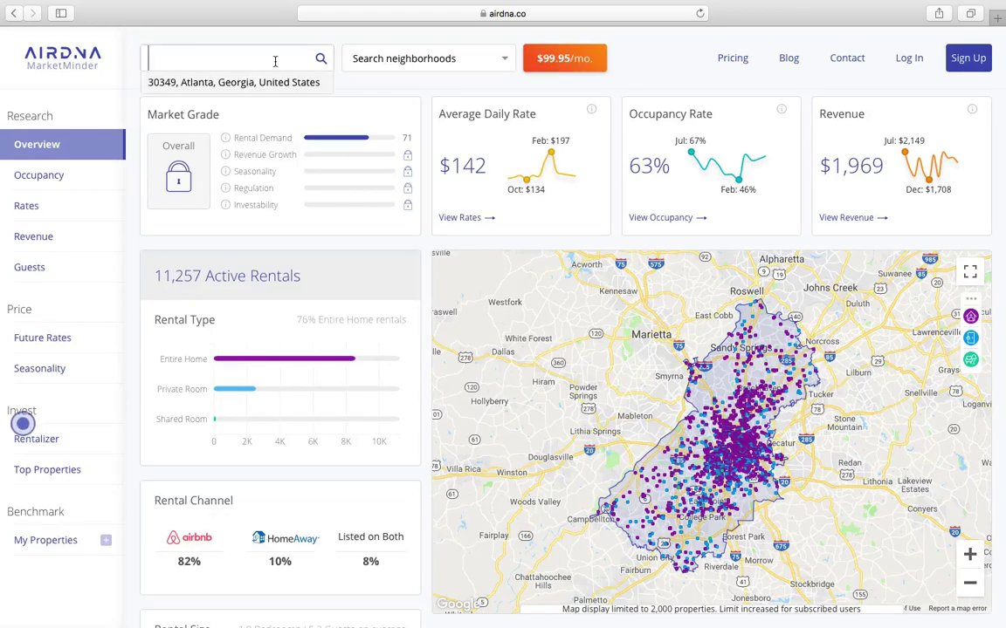
{"action": "type", "text": "30518"}
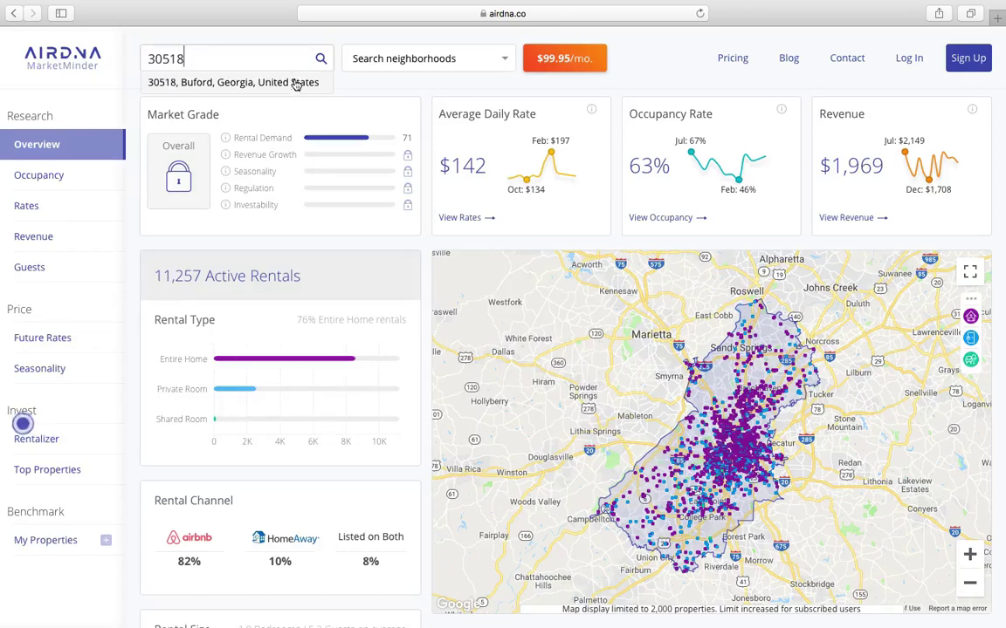
{"action": "left_click", "coordinate": [320, 60]}
{"action": "left_click", "coordinate": [287, 60]}
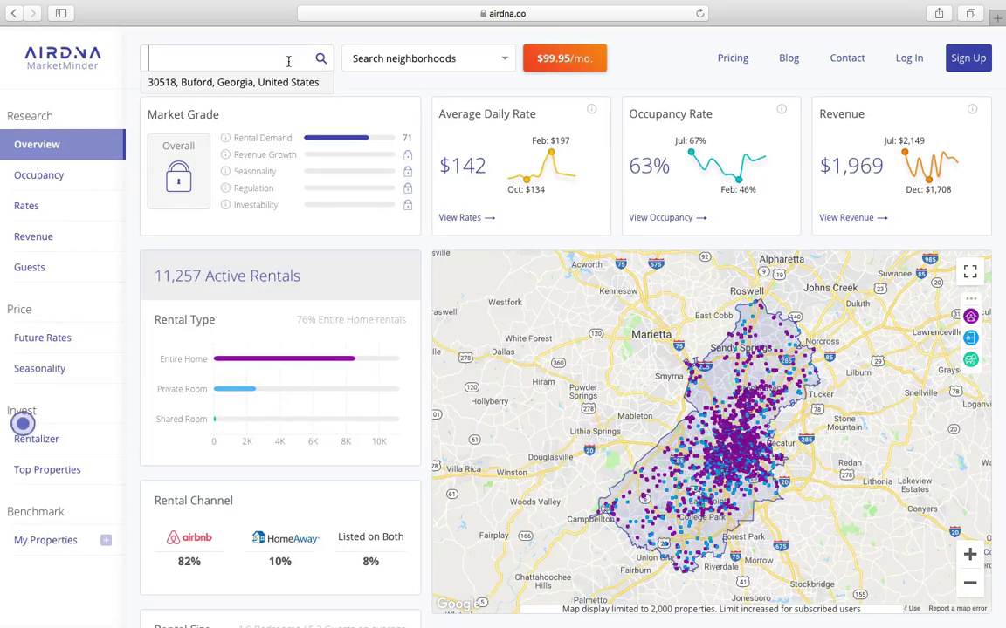
Load the 30518 Buford postal-code market, review it, then remove the postal-code filter.
{"action": "left_click", "coordinate": [255, 82]}
{"action": "scroll", "coordinate": [296, 89], "scroll_direction": "down", "scroll_amount": 2}
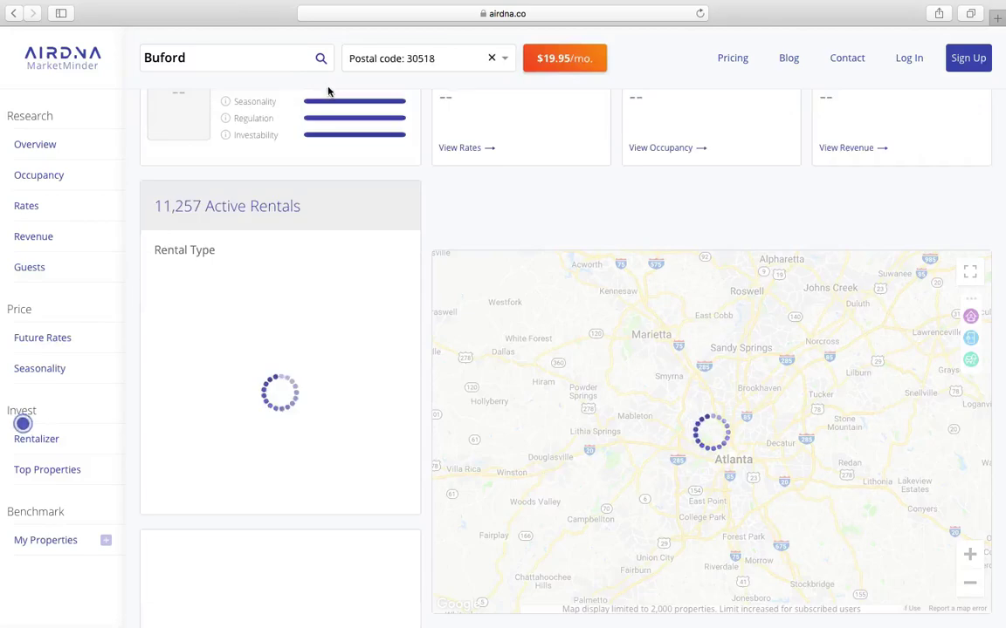
{"action": "scroll", "coordinate": [349, 96], "scroll_direction": "up", "scroll_amount": 2}
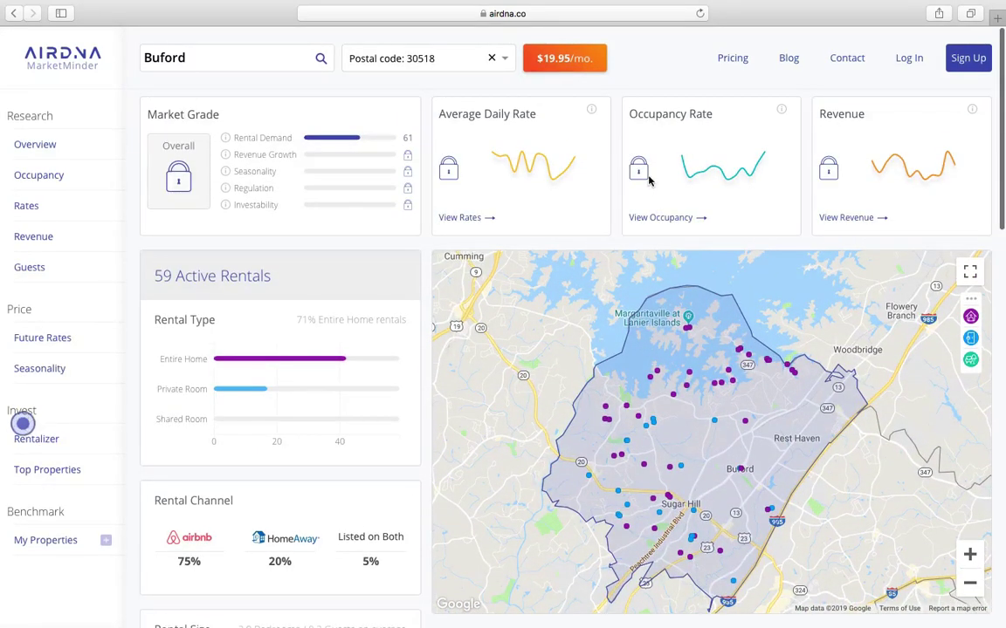
{"action": "left_click", "coordinate": [494, 59]}
Search 'buford', load Buford, Georgia, US, scroll its results, then clear the search.
{"action": "left_click", "coordinate": [268, 61]}
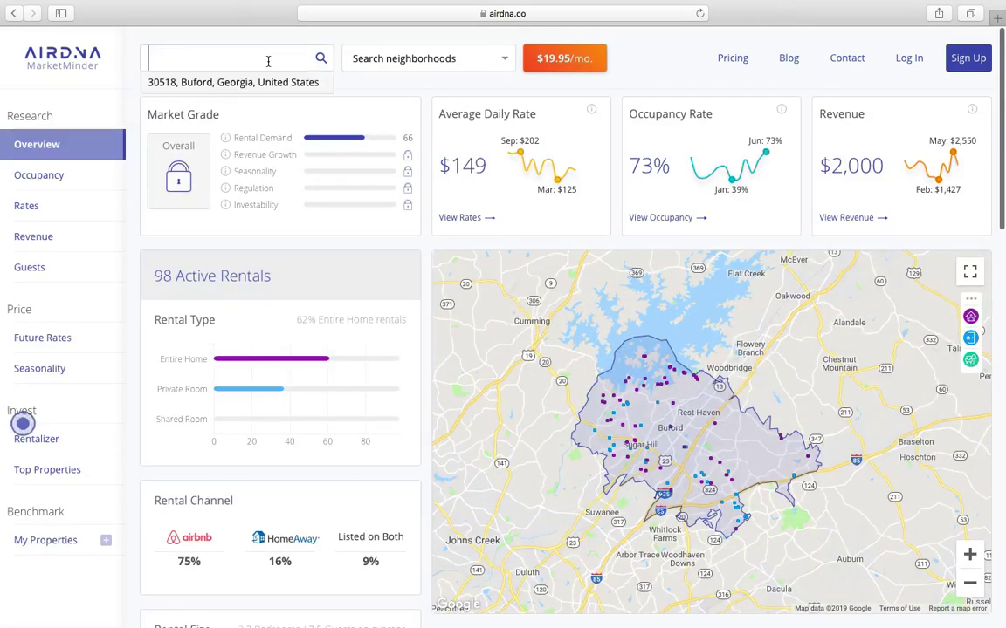
{"action": "type", "text": "buford"}
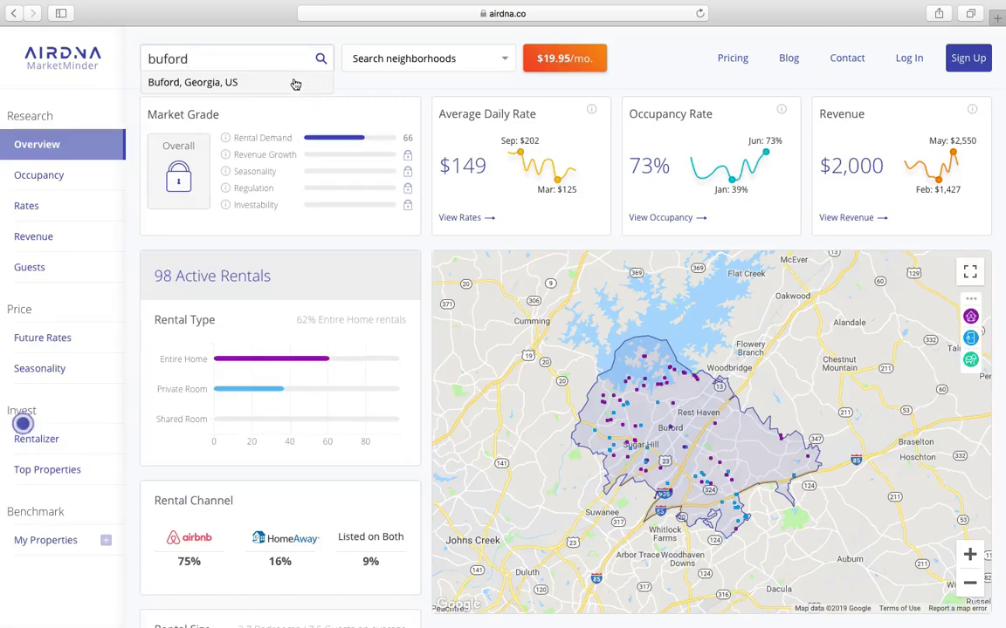
{"action": "left_click", "coordinate": [256, 83]}
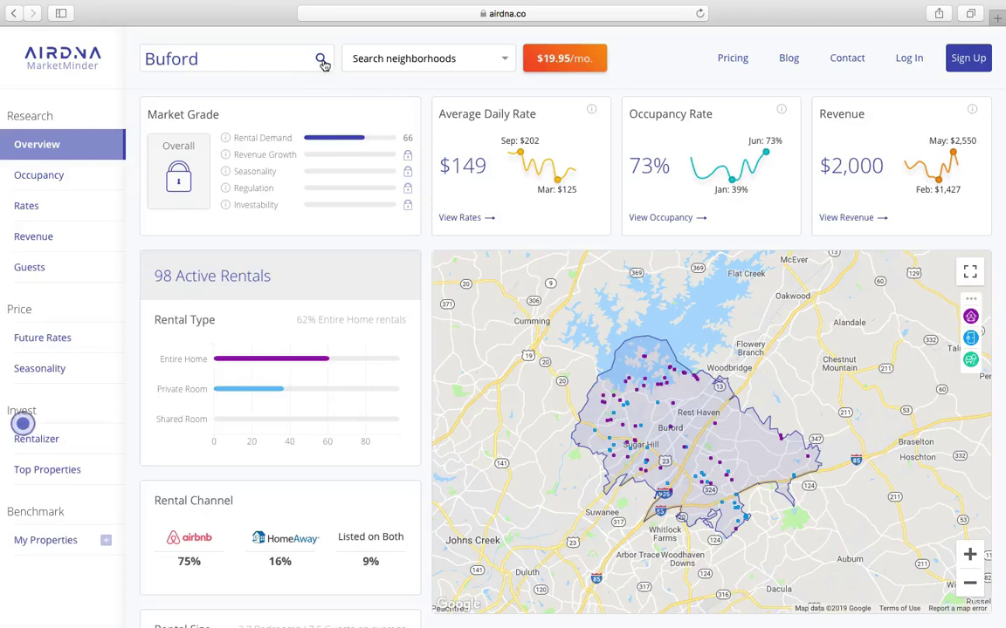
{"action": "left_click", "coordinate": [322, 63]}
{"action": "left_click", "coordinate": [278, 85]}
{"action": "scroll", "coordinate": [422, 294], "scroll_direction": "down", "scroll_amount": 5}
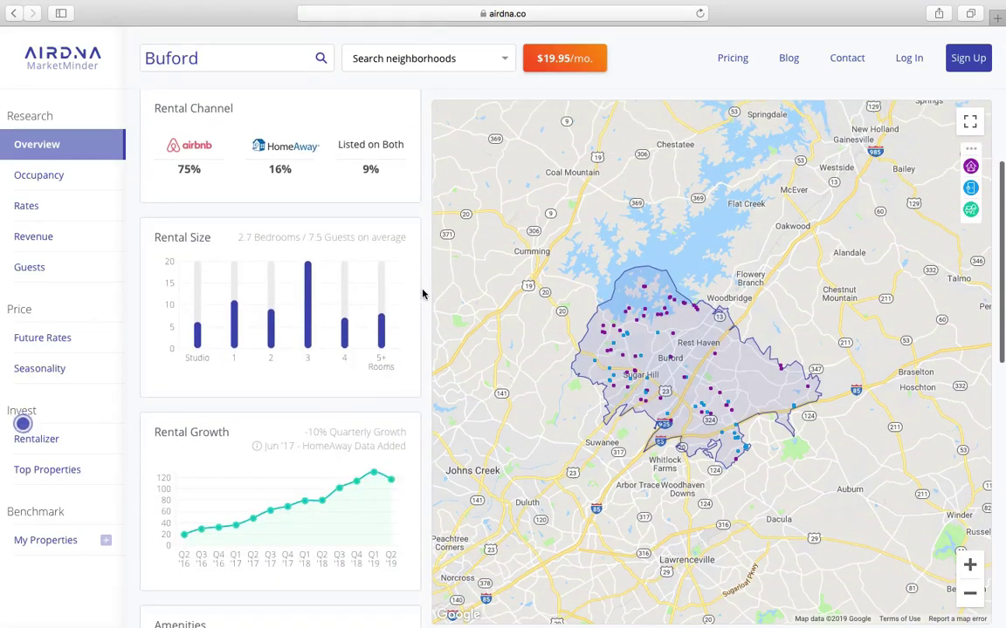
{"action": "scroll", "coordinate": [423, 294], "scroll_direction": "down", "scroll_amount": 5}
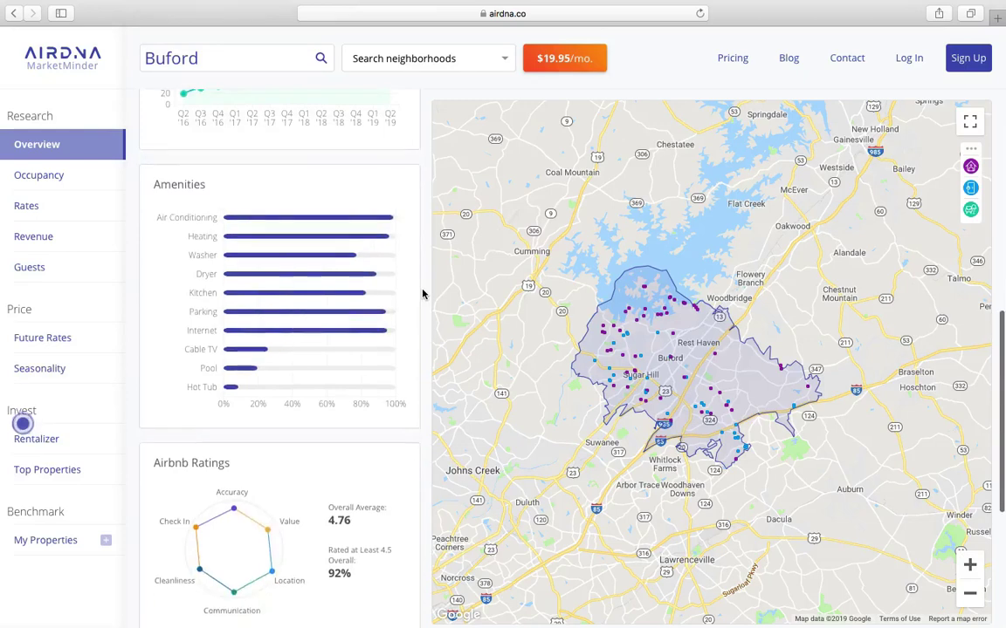
{"action": "scroll", "coordinate": [422, 294], "scroll_direction": "up", "scroll_amount": 10}
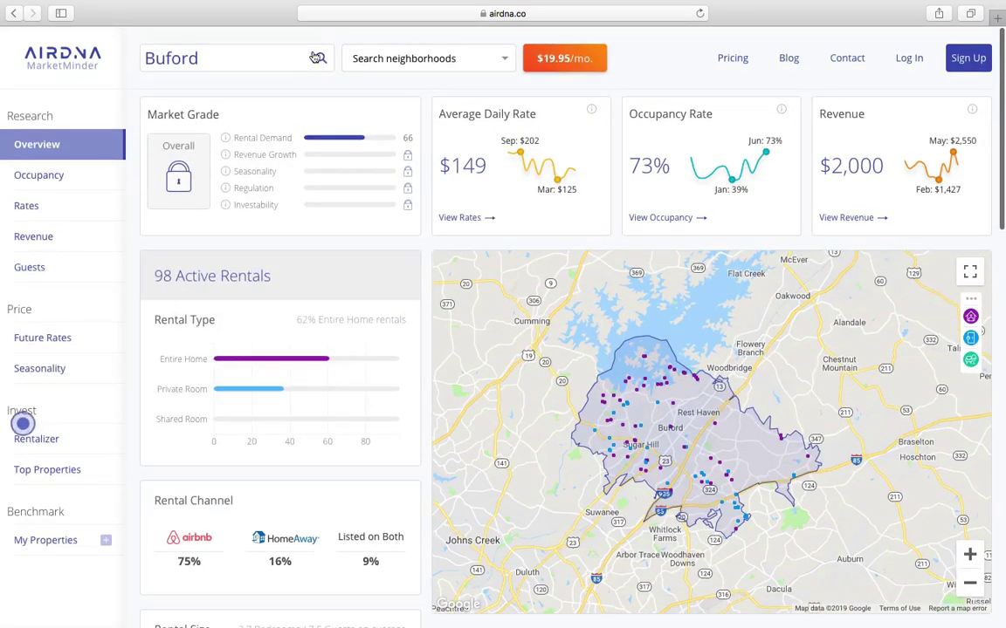
{"action": "left_click", "coordinate": [307, 59]}
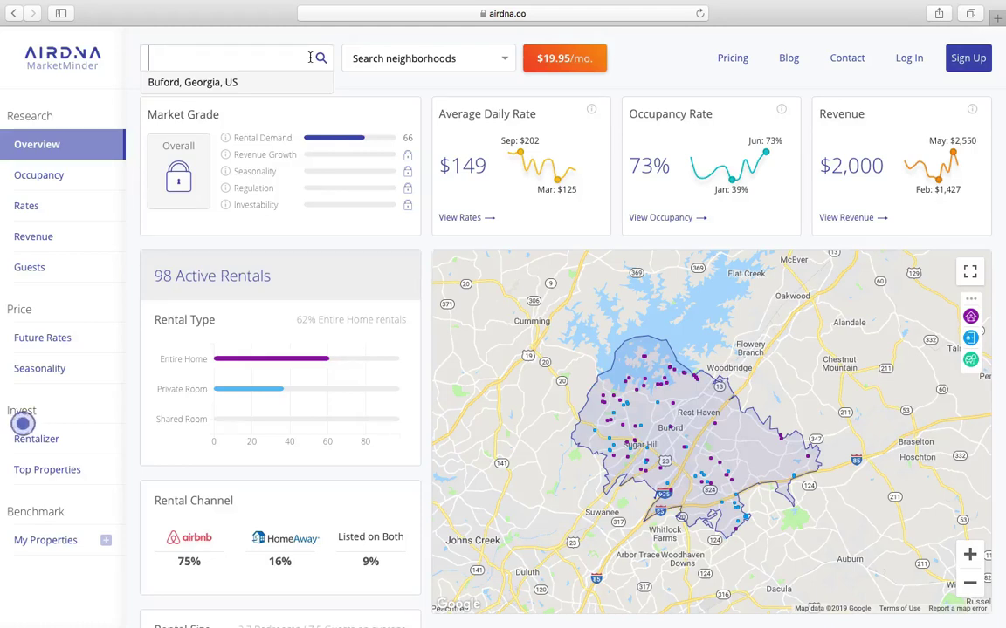
Load the Bowie, Maryland market and scroll through its dashboard.
{"action": "type", "text": "bowie,"}
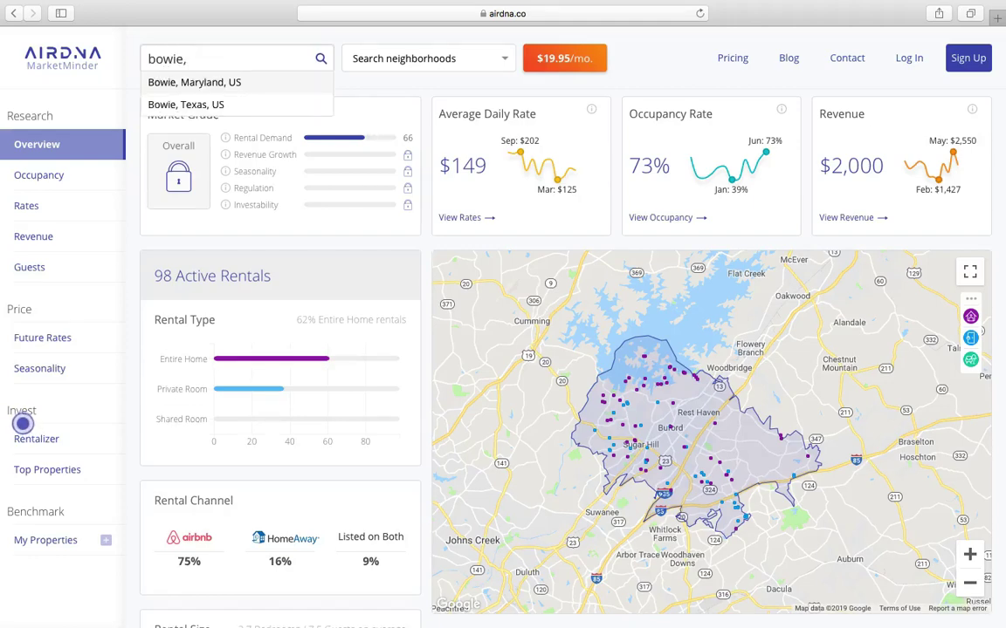
{"action": "left_click", "coordinate": [264, 82]}
{"action": "scroll", "coordinate": [265, 94], "scroll_direction": "down", "scroll_amount": 2}
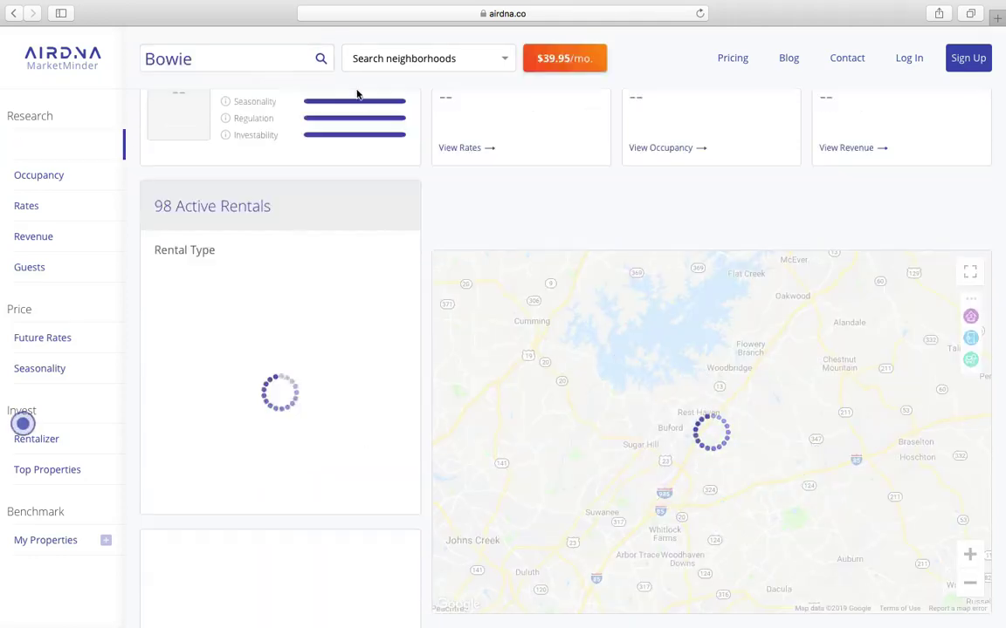
{"action": "scroll", "coordinate": [494, 137], "scroll_direction": "up", "scroll_amount": 2}
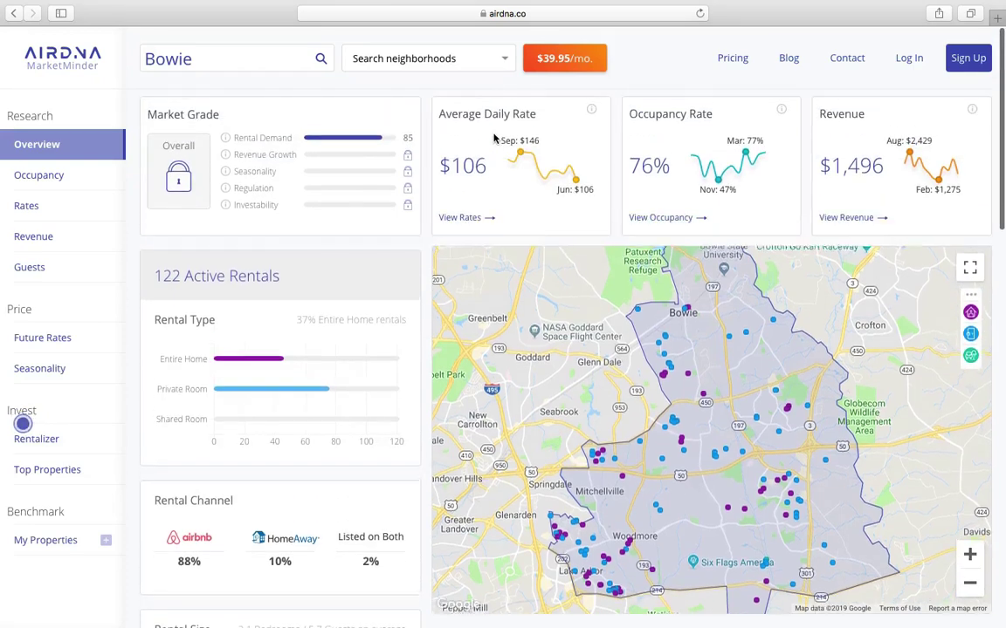
Load the 20743 Capitol Heights postal-code market.
{"action": "left_click", "coordinate": [290, 63]}
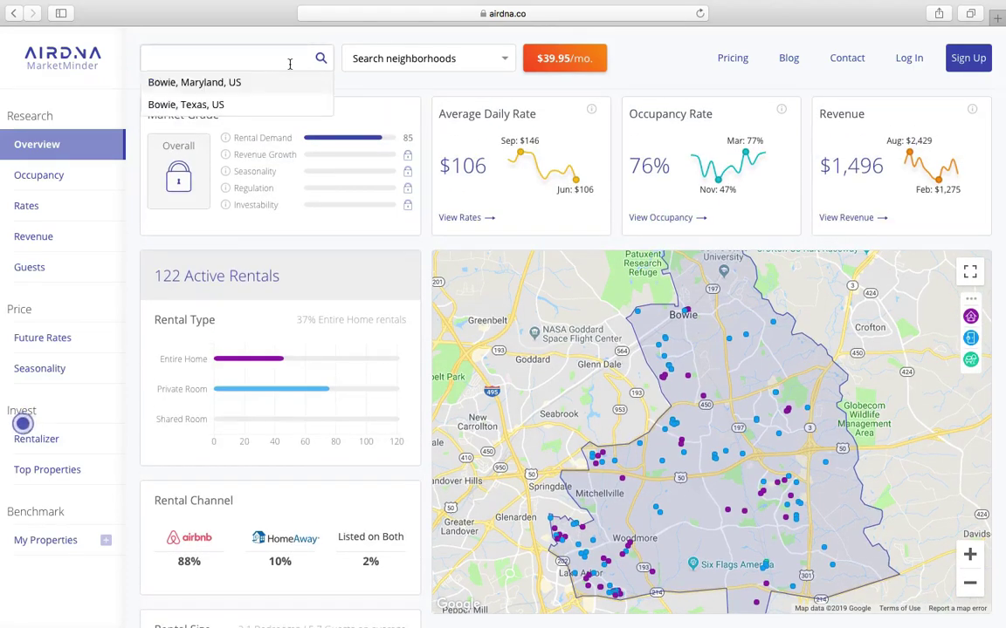
{"action": "type", "text": "20"}
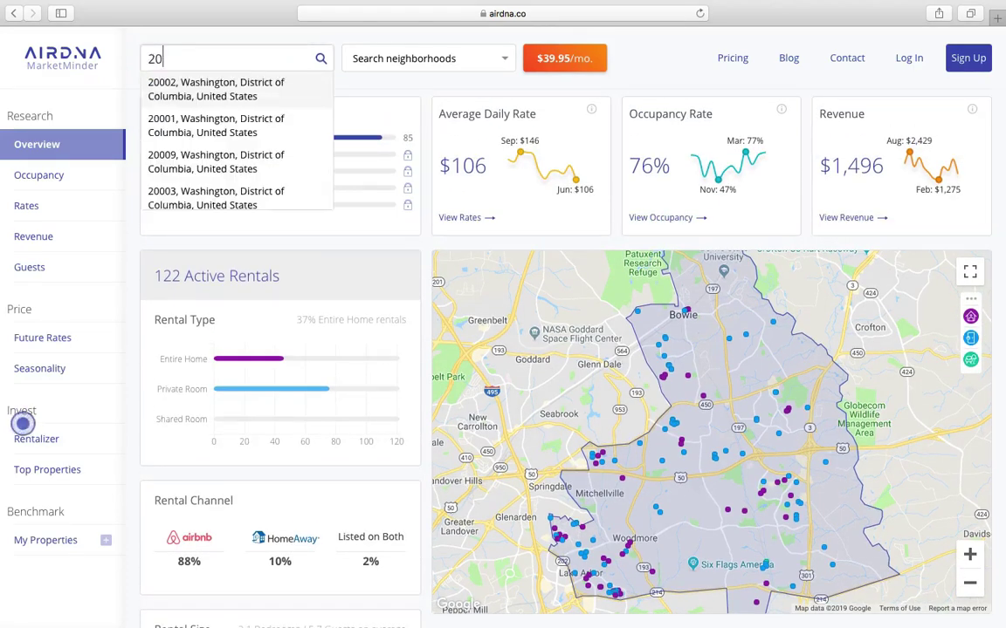
{"action": "type", "text": "743"}
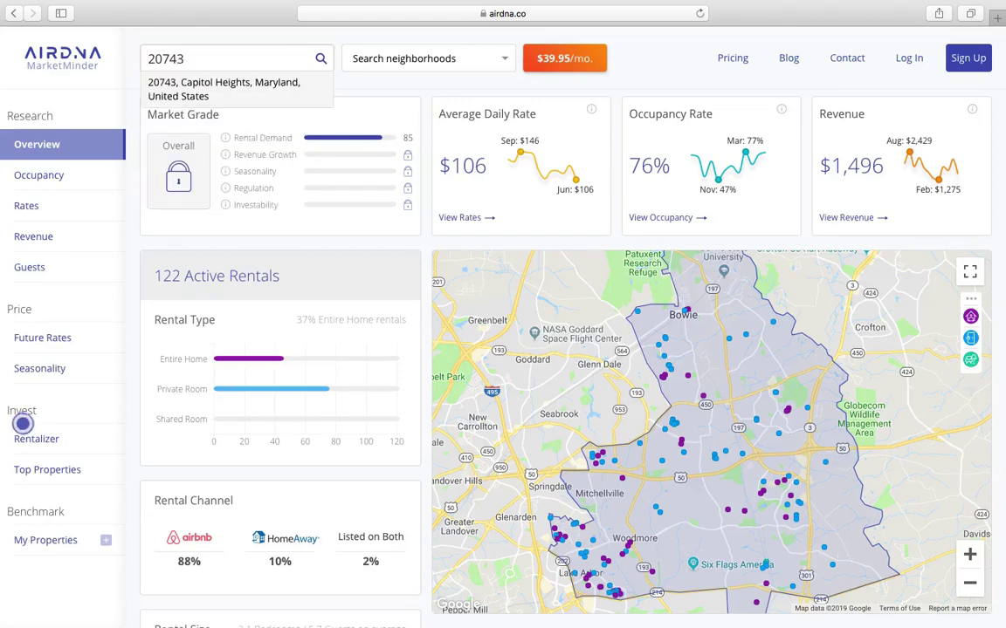
{"action": "left_click", "coordinate": [253, 87]}
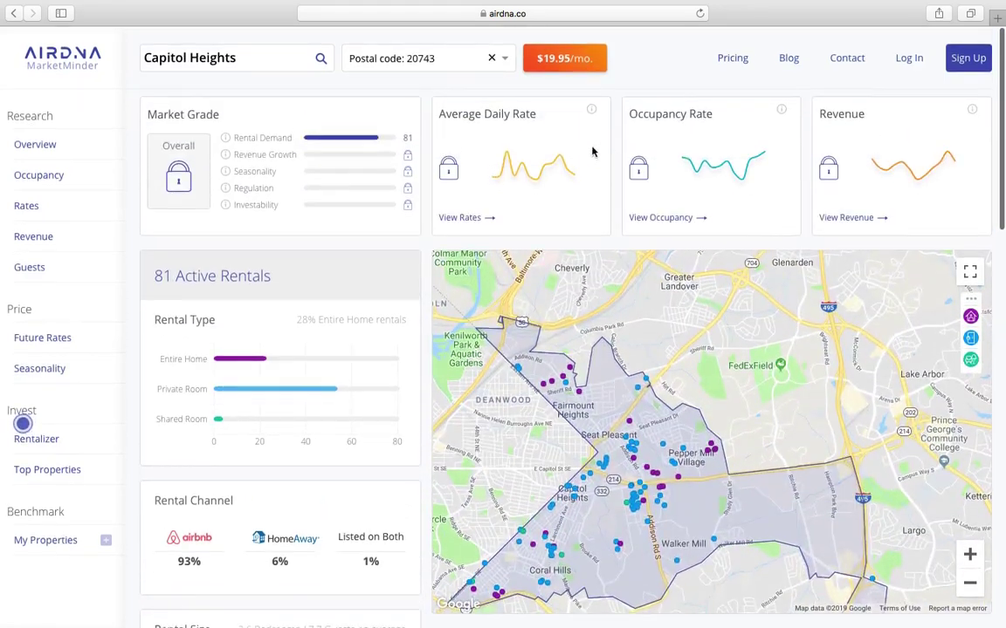
Search 'washington', load Washington, District of Columbia, then clear the search box.
{"action": "left_click", "coordinate": [270, 58]}
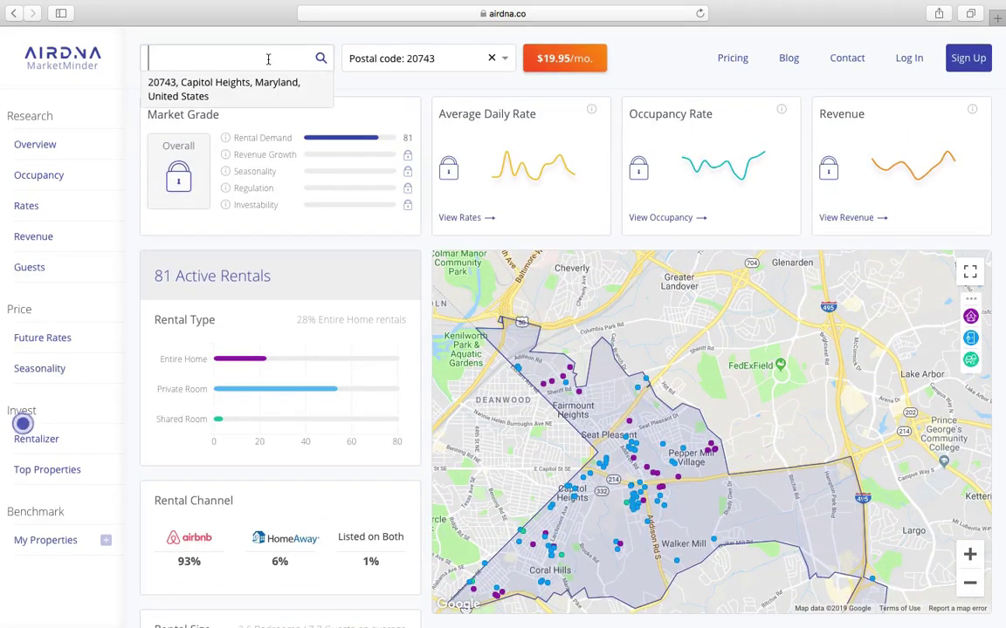
{"action": "type", "text": "washington"}
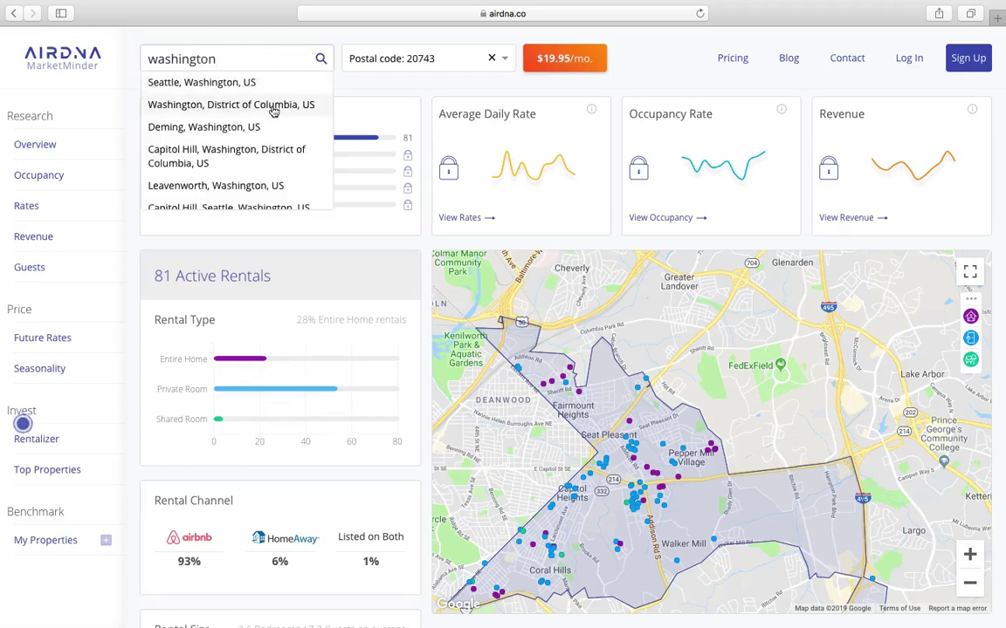
{"action": "left_click", "coordinate": [273, 106]}
{"action": "scroll", "coordinate": [389, 96], "scroll_direction": "down", "scroll_amount": 1}
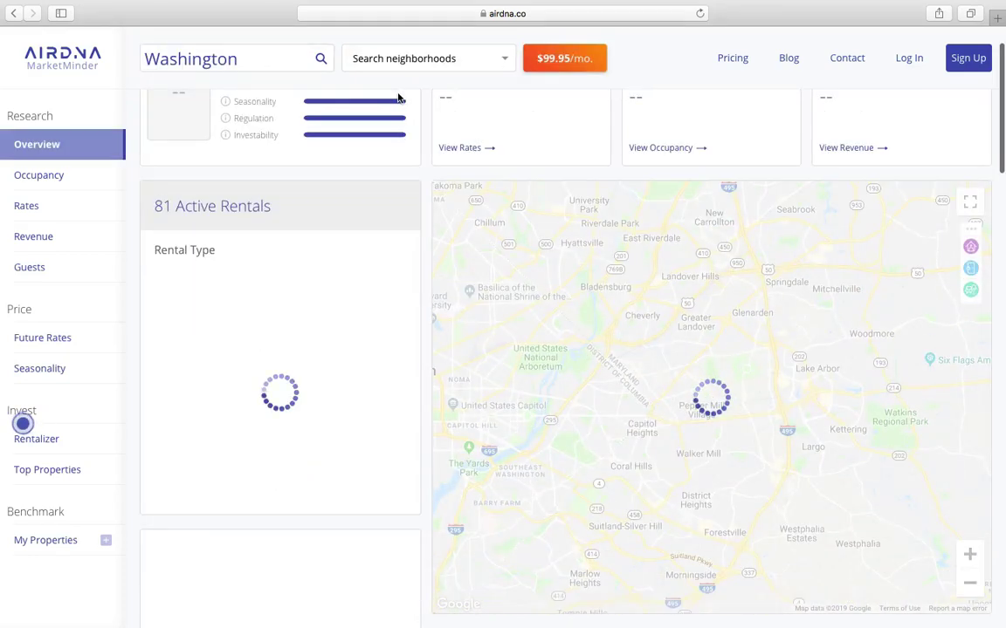
{"action": "scroll", "coordinate": [441, 147], "scroll_direction": "up", "scroll_amount": 1}
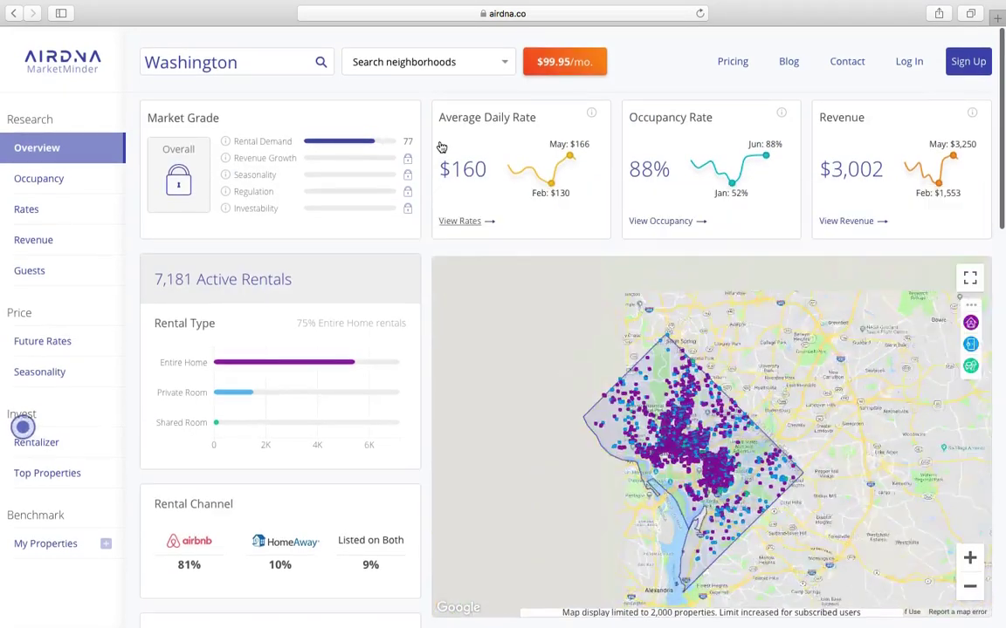
{"action": "left_click", "coordinate": [267, 59]}
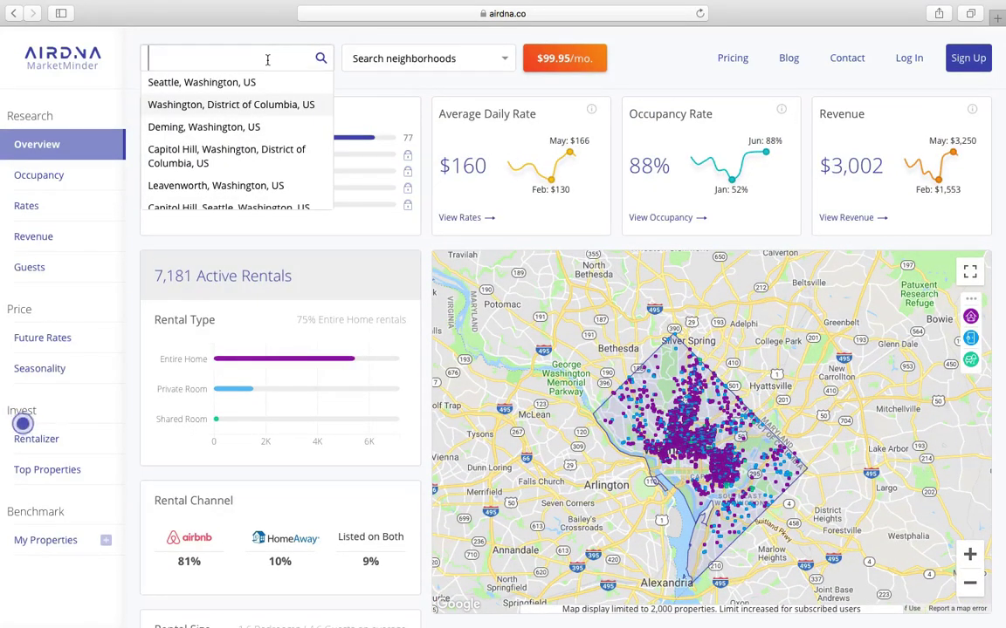
Search 'los angeles' and load the Los Angeles, California market.
{"action": "type", "text": "los angeles"}
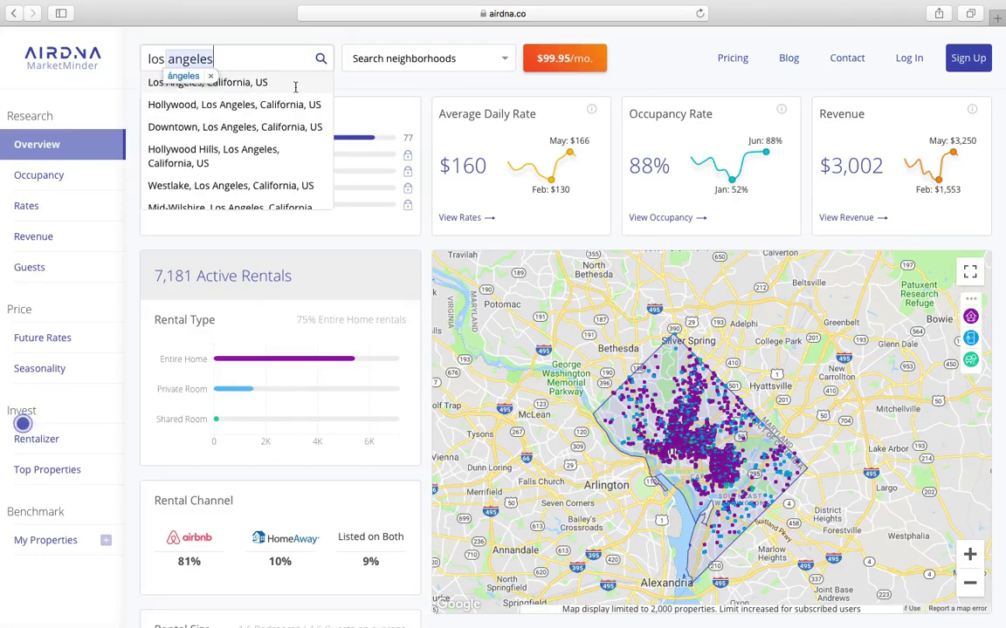
{"action": "left_click", "coordinate": [253, 85]}
{"action": "scroll", "coordinate": [414, 133], "scroll_direction": "down", "scroll_amount": 2}
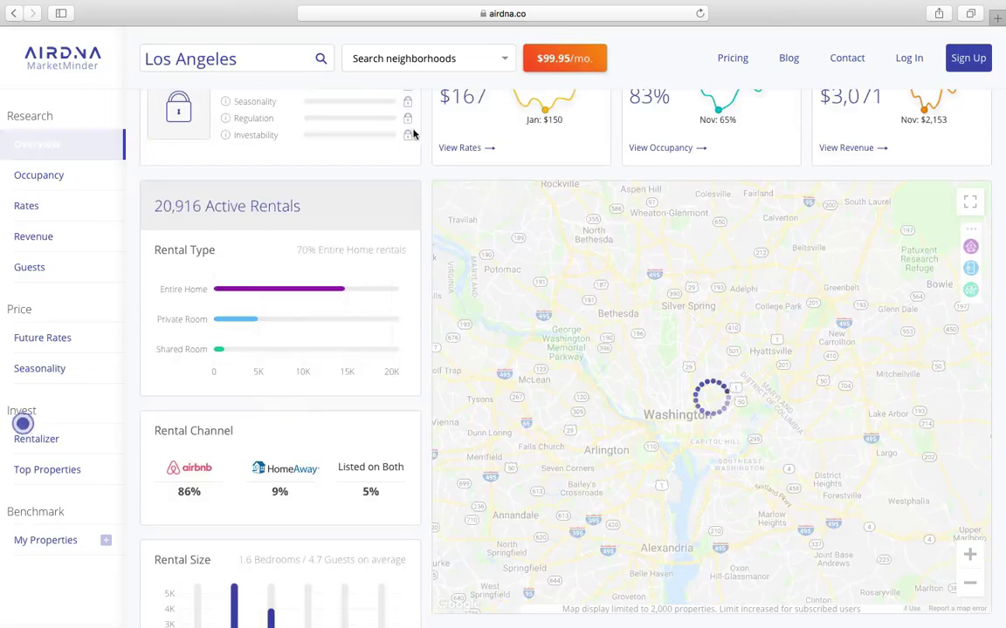
{"action": "scroll", "coordinate": [435, 161], "scroll_direction": "up", "scroll_amount": 2}
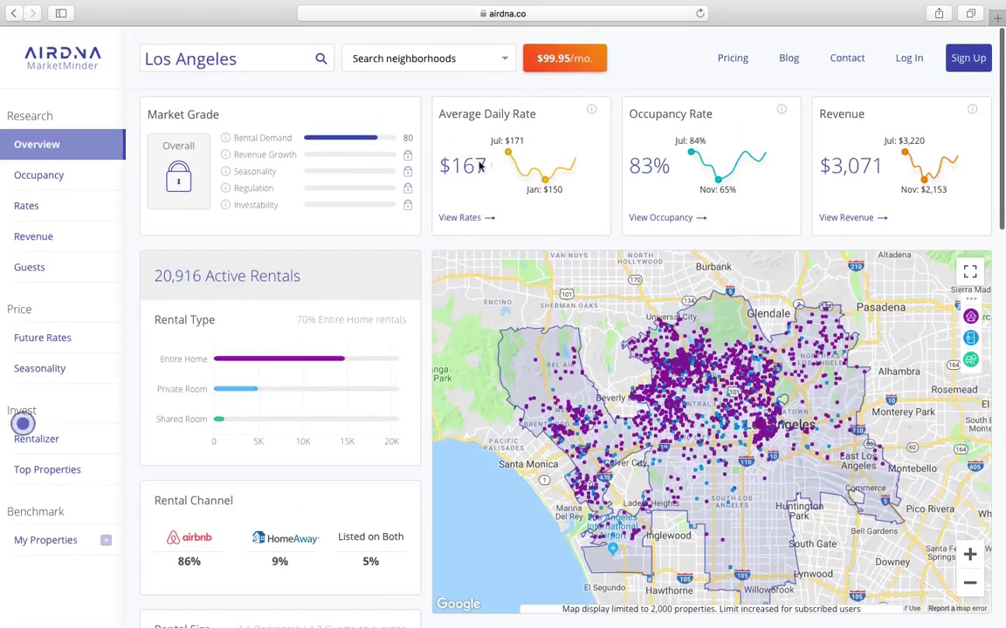
Try the Westlake neighborhood filter, then clear it to show all 20,916 Los Angeles rentals.
{"action": "left_click", "coordinate": [262, 59]}
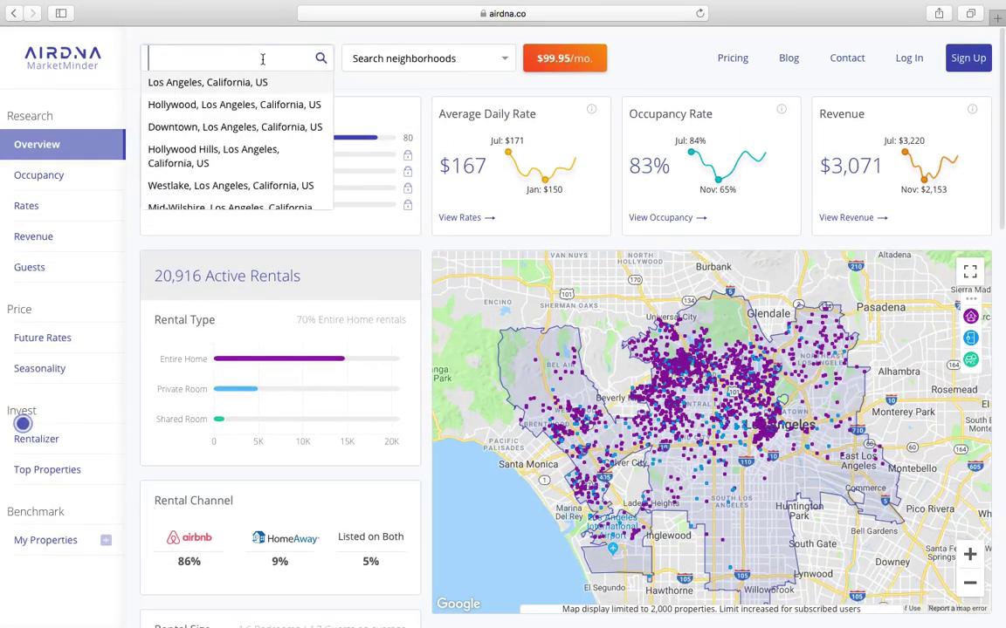
{"action": "left_click", "coordinate": [234, 193]}
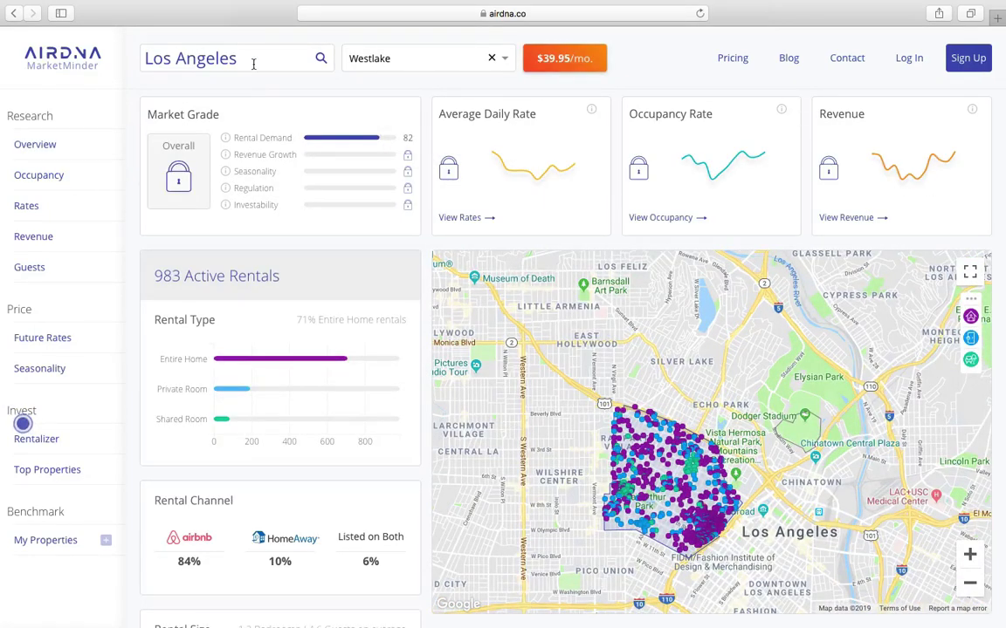
{"action": "left_click", "coordinate": [253, 64]}
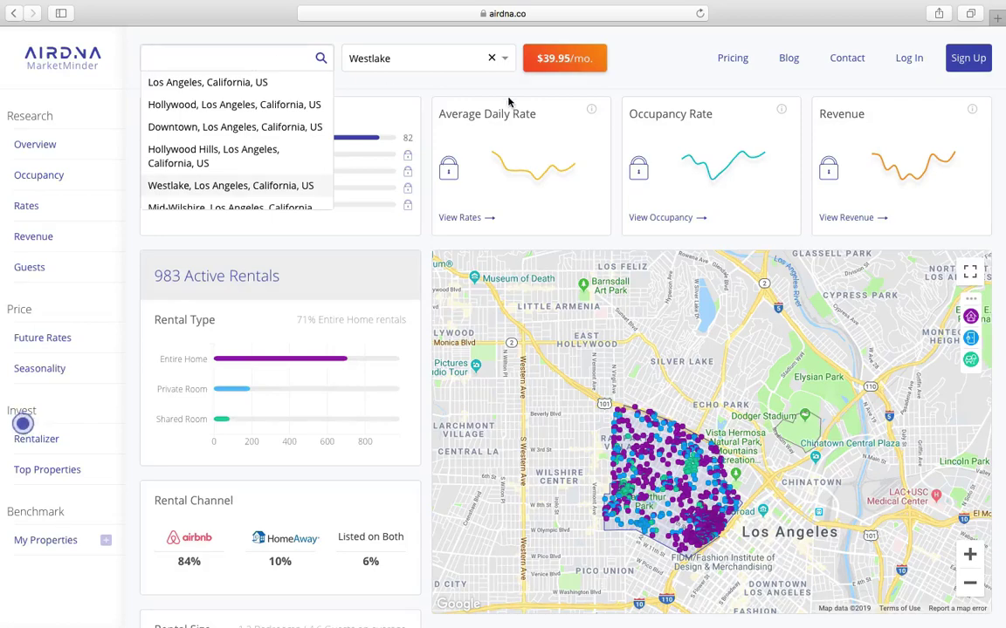
{"action": "left_click", "coordinate": [428, 84]}
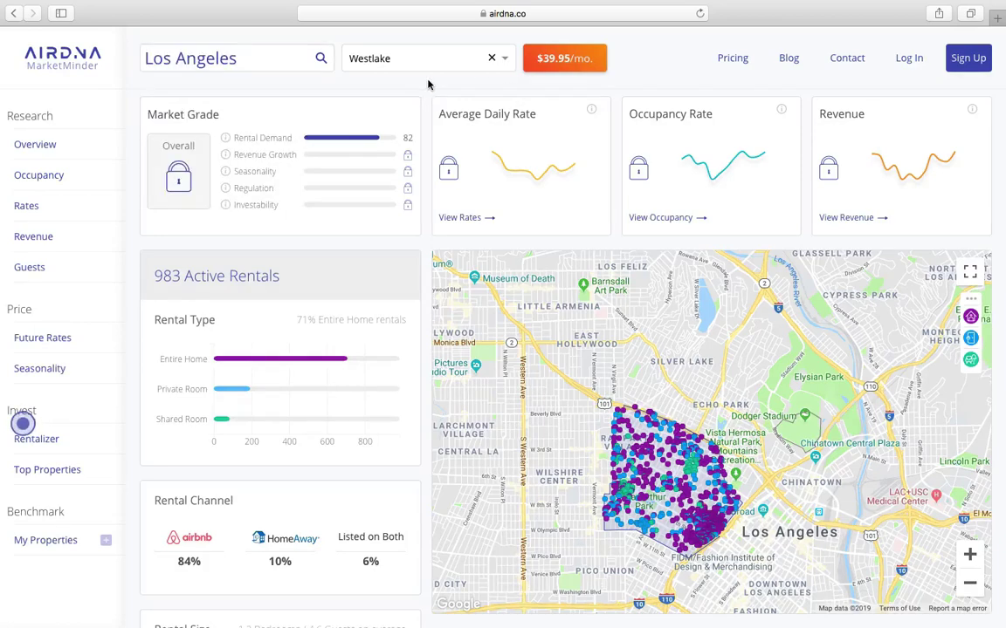
{"action": "left_click", "coordinate": [491, 59]}
{"action": "left_click", "coordinate": [270, 62]}
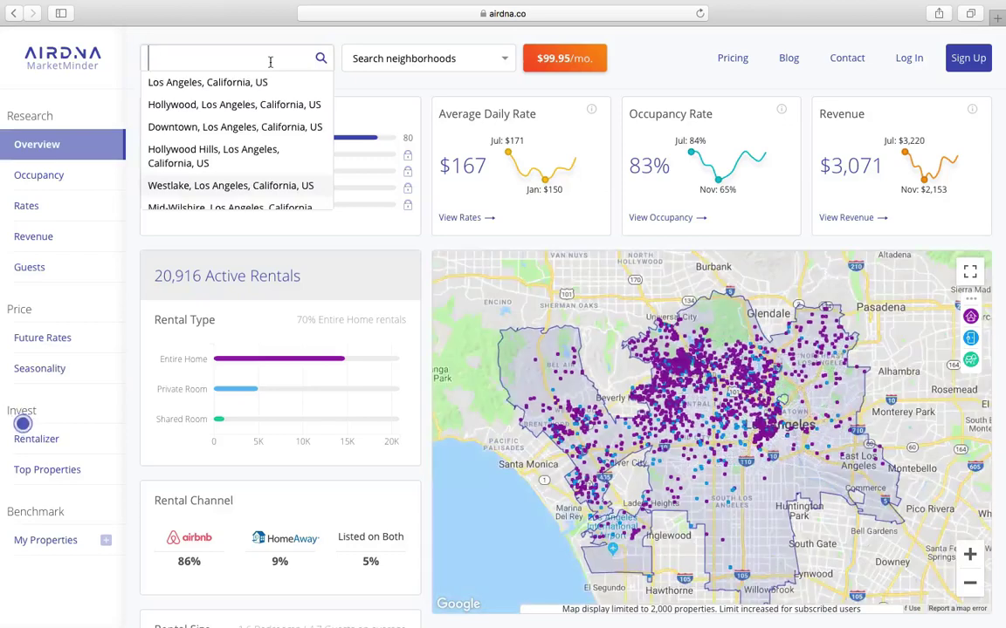
Load Westlake Village, California and review its stats: 40 rentals, $419 rate, 60% occupancy.
{"action": "type", "text": "westlake v"}
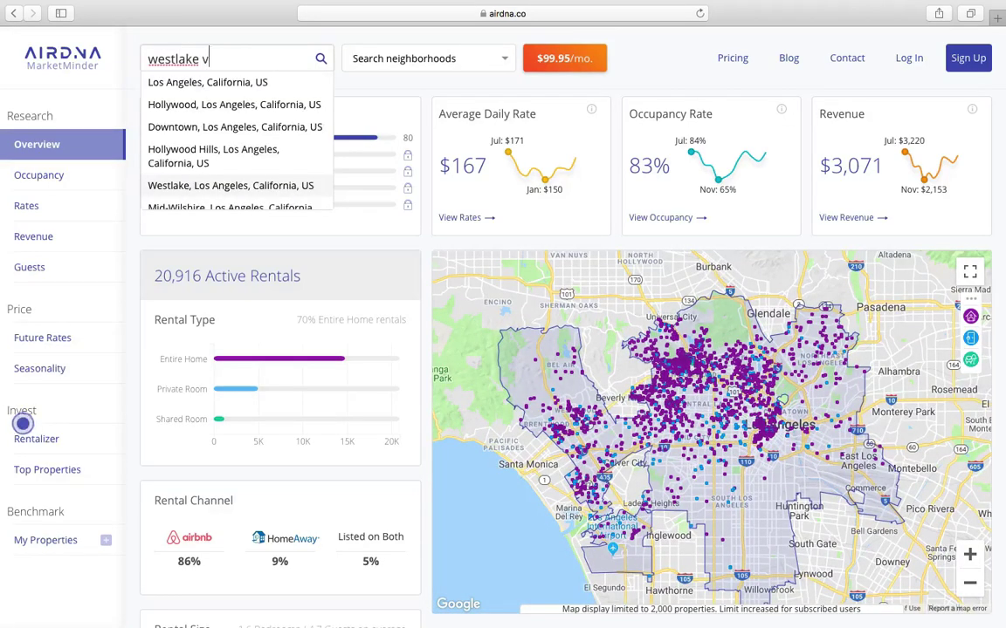
{"action": "type", "text": "illage"}
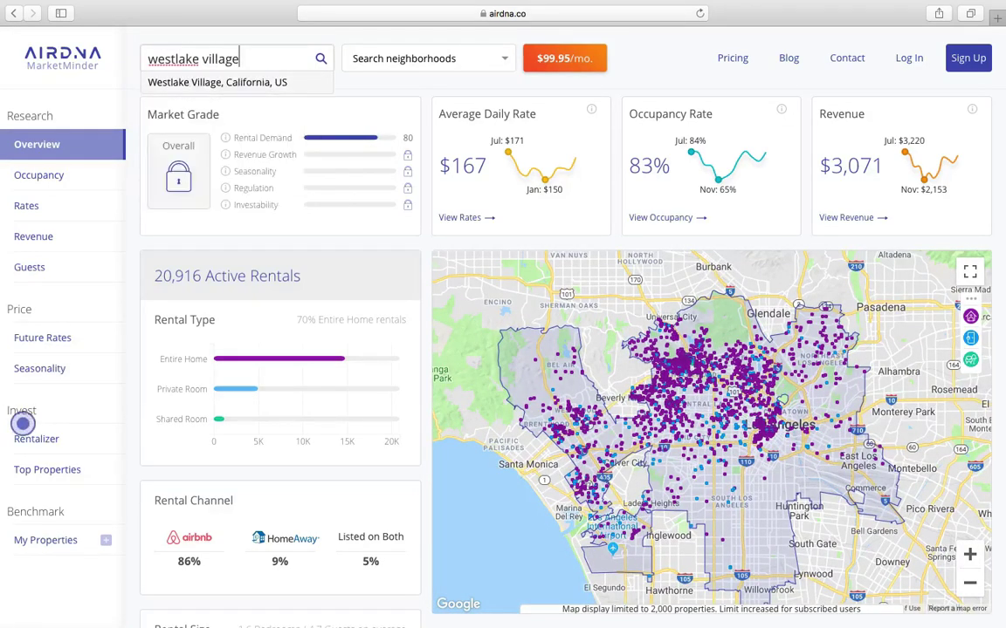
{"action": "left_click", "coordinate": [282, 85]}
{"action": "scroll", "coordinate": [310, 69], "scroll_direction": "down", "scroll_amount": 2}
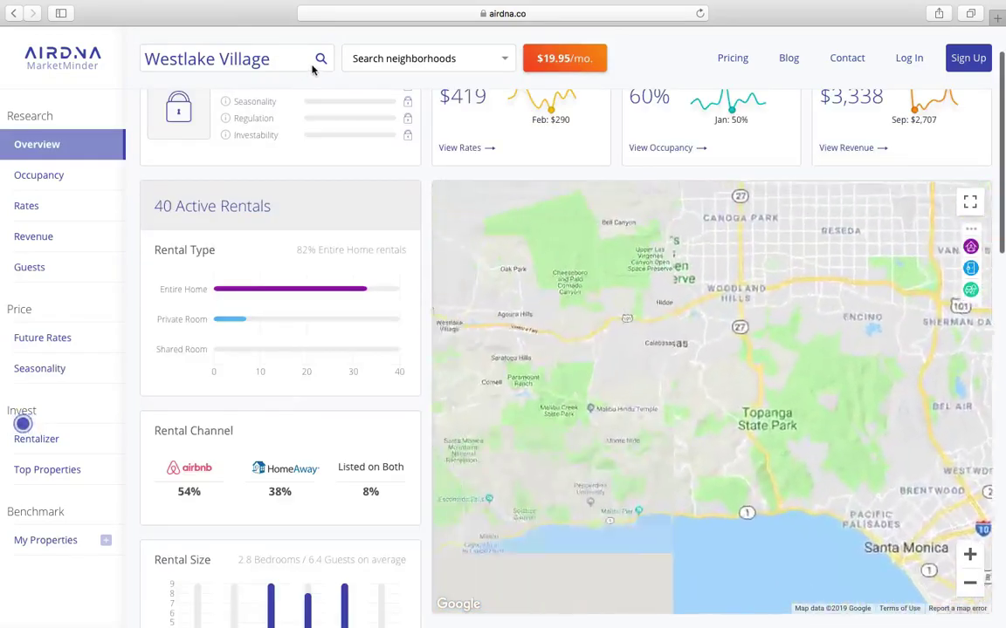
{"action": "scroll", "coordinate": [425, 133], "scroll_direction": "up", "scroll_amount": 2}
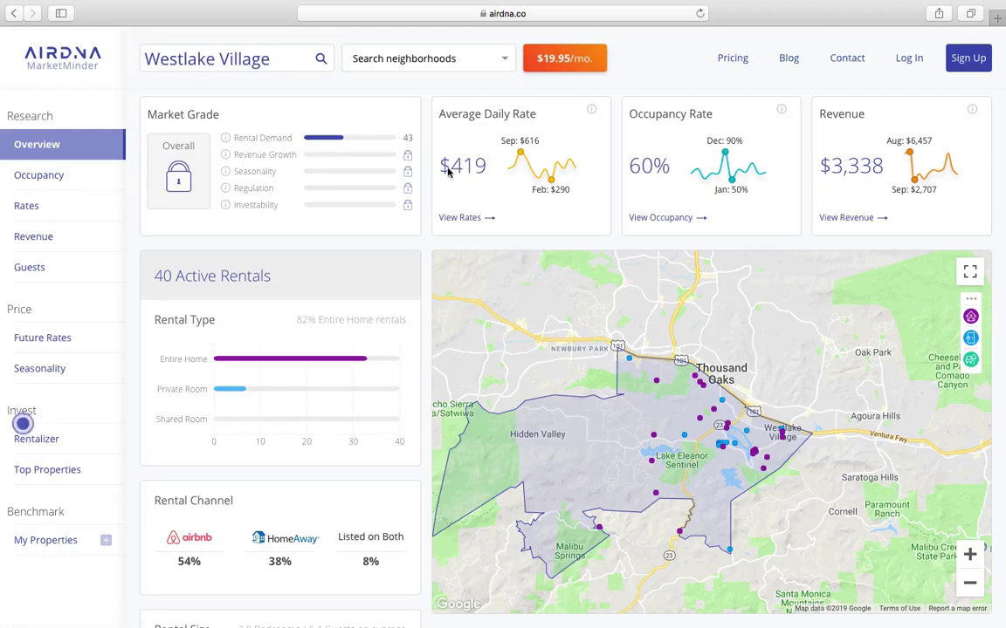
{"action": "scroll", "coordinate": [431, 191], "scroll_direction": "down", "scroll_amount": 5}
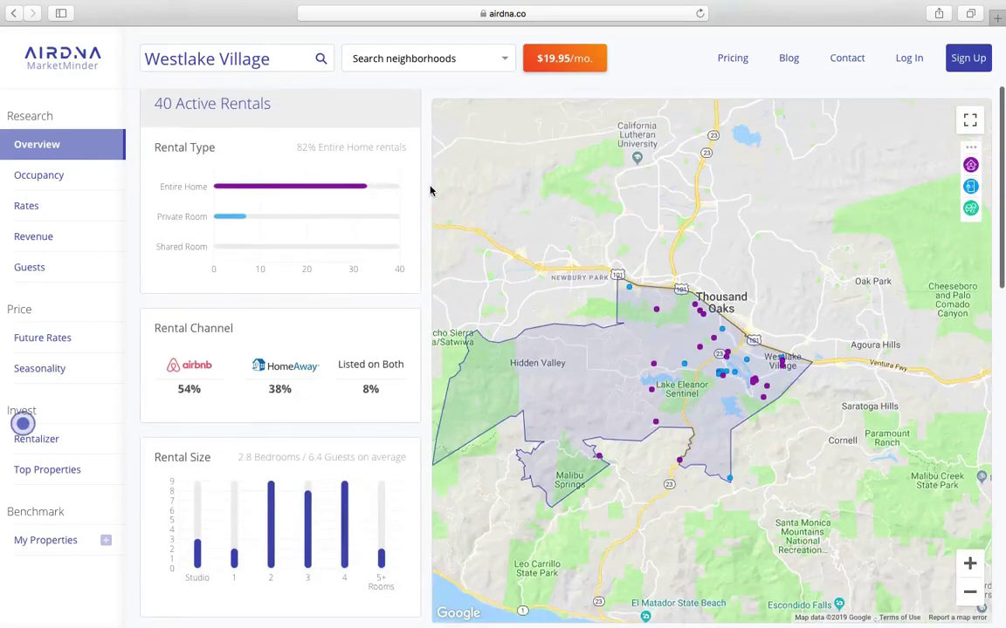
{"action": "scroll", "coordinate": [430, 190], "scroll_direction": "down", "scroll_amount": 4}
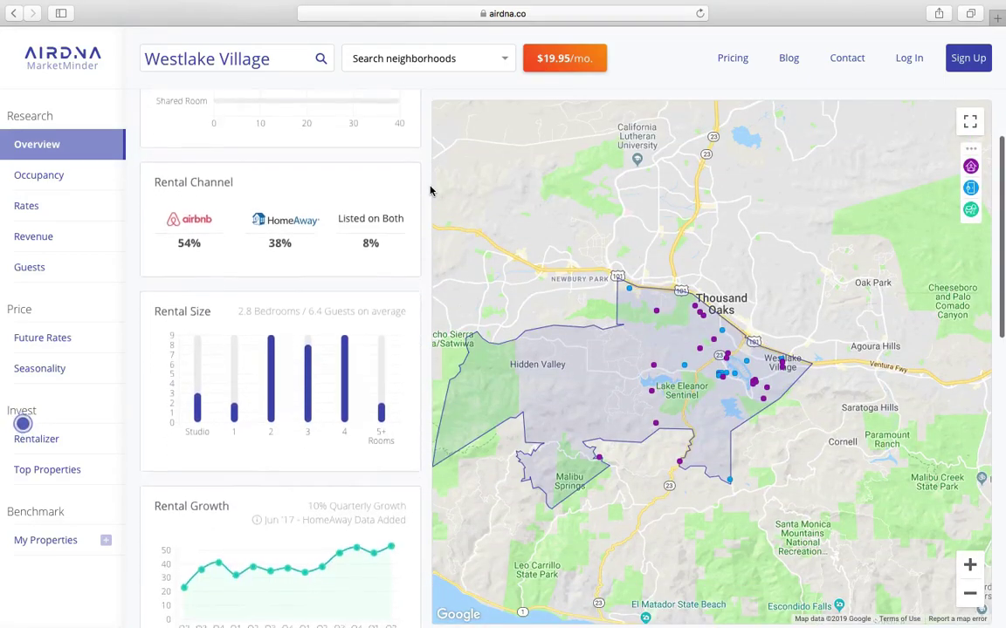
{"action": "mouse_move", "coordinate": [272, 323]}
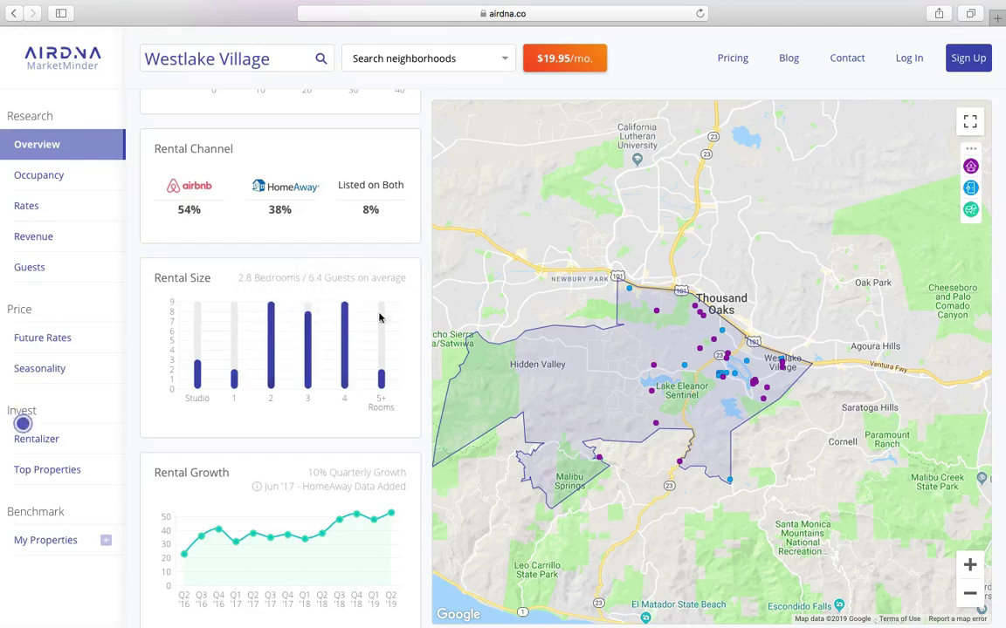
{"action": "scroll", "coordinate": [415, 320], "scroll_direction": "down", "scroll_amount": 5}
{"action": "scroll", "coordinate": [419, 319], "scroll_direction": "down", "scroll_amount": 3}
{"action": "scroll", "coordinate": [419, 319], "scroll_direction": "down", "scroll_amount": 5}
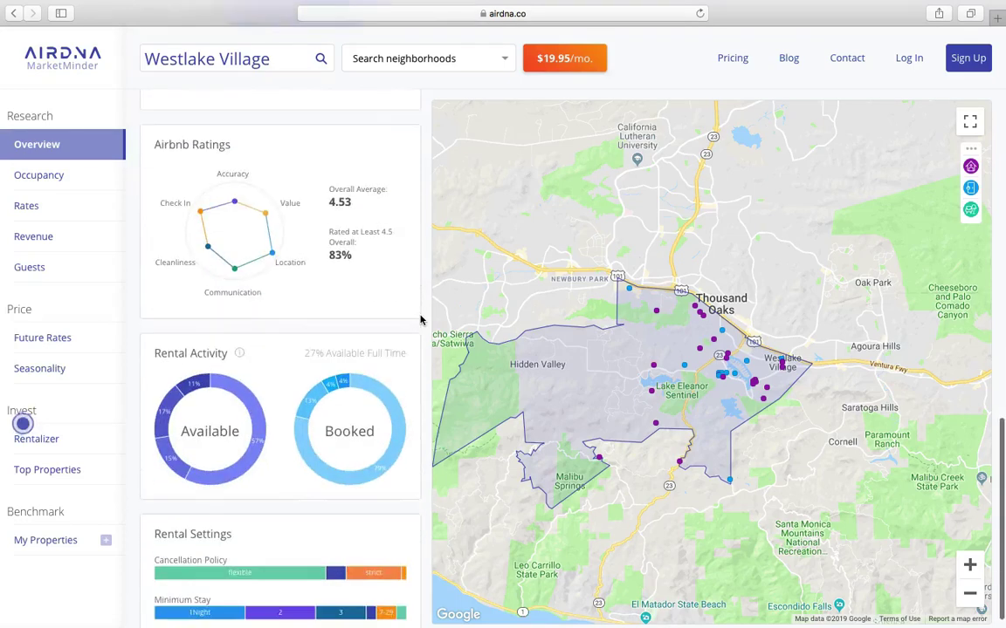
{"action": "scroll", "coordinate": [419, 319], "scroll_direction": "up", "scroll_amount": 10}
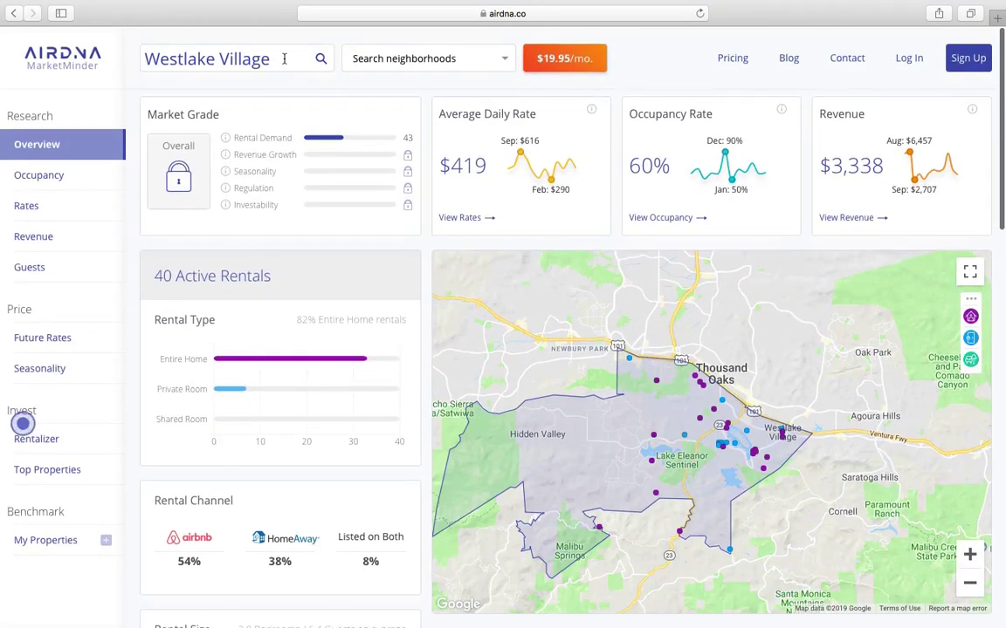
{"action": "left_click", "coordinate": [283, 59]}
Load the Dallas, Texas market, reload the page, and close the welcome popup.
{"action": "type", "text": "dallas,"}
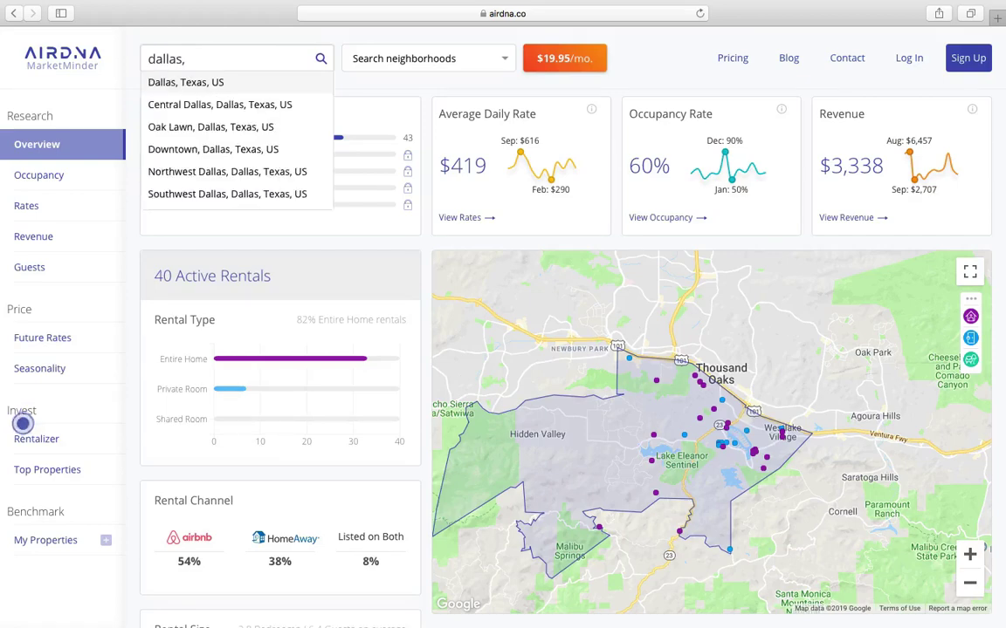
{"action": "left_click", "coordinate": [213, 82]}
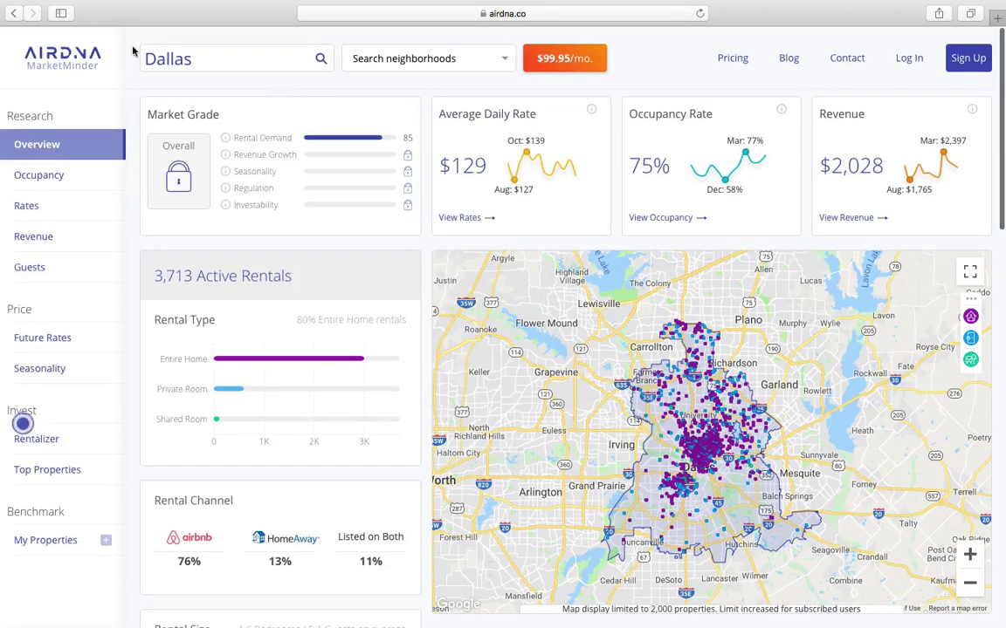
{"action": "left_click", "coordinate": [701, 13]}
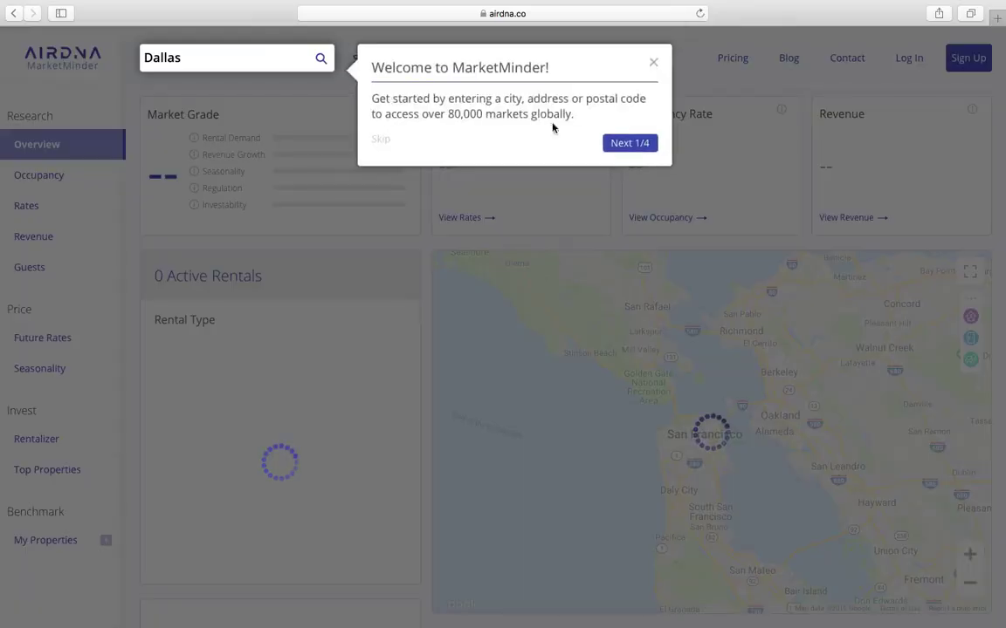
{"action": "left_click", "coordinate": [653, 65]}
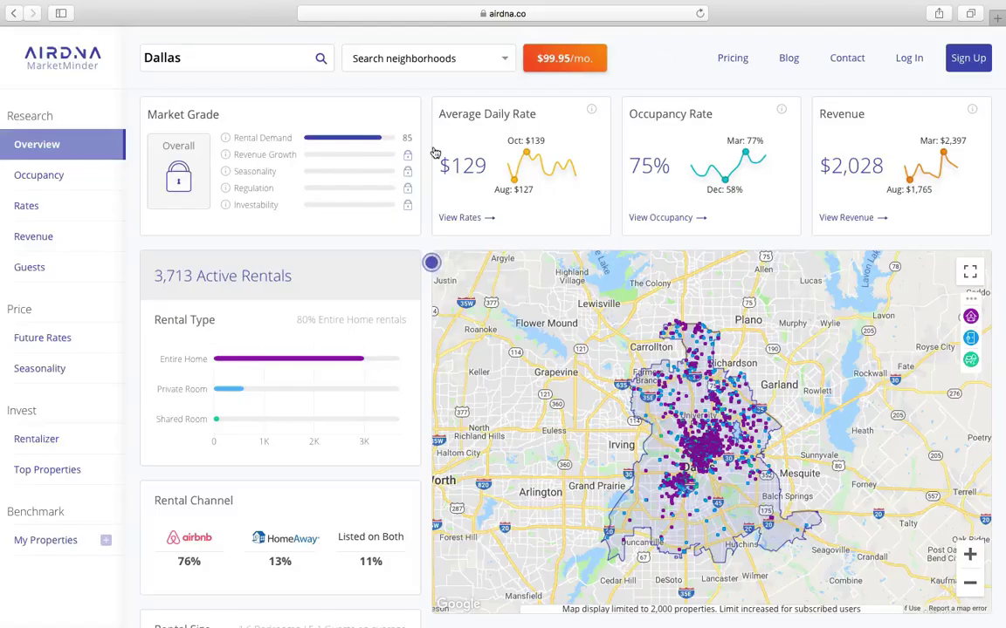
Search 'dorado', fixing the typo, and load the Dorado, Puerto Rico market.
{"action": "left_click", "coordinate": [221, 54]}
{"action": "type", "text": "doroad"}
{"action": "key", "text": "BackSpace"}
{"action": "key", "text": "BackSpace"}
{"action": "key", "text": "BackSpace"}
{"action": "type", "text": "ado"}
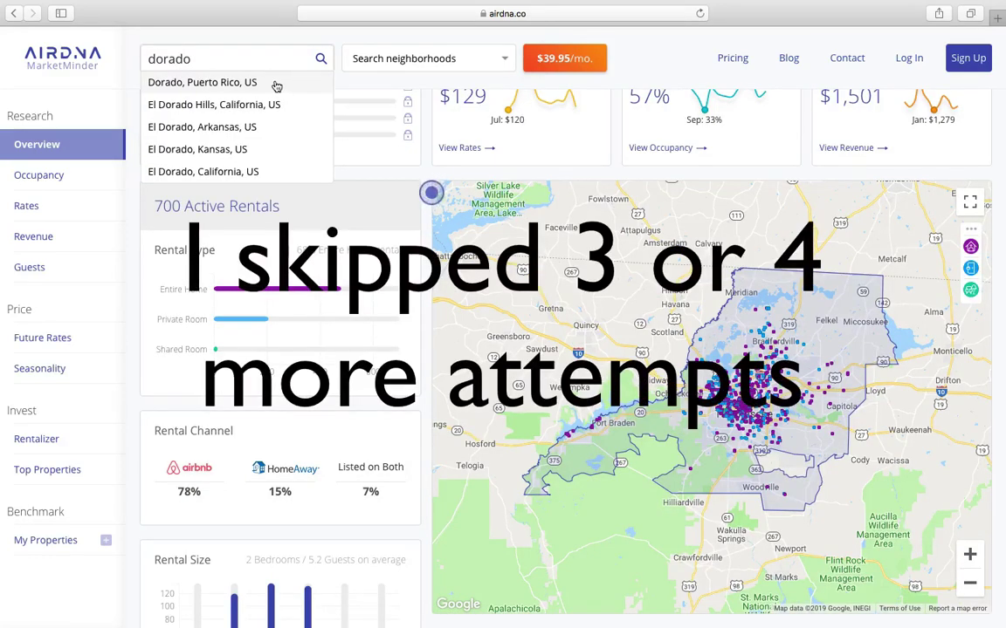
{"action": "left_click", "coordinate": [274, 83]}
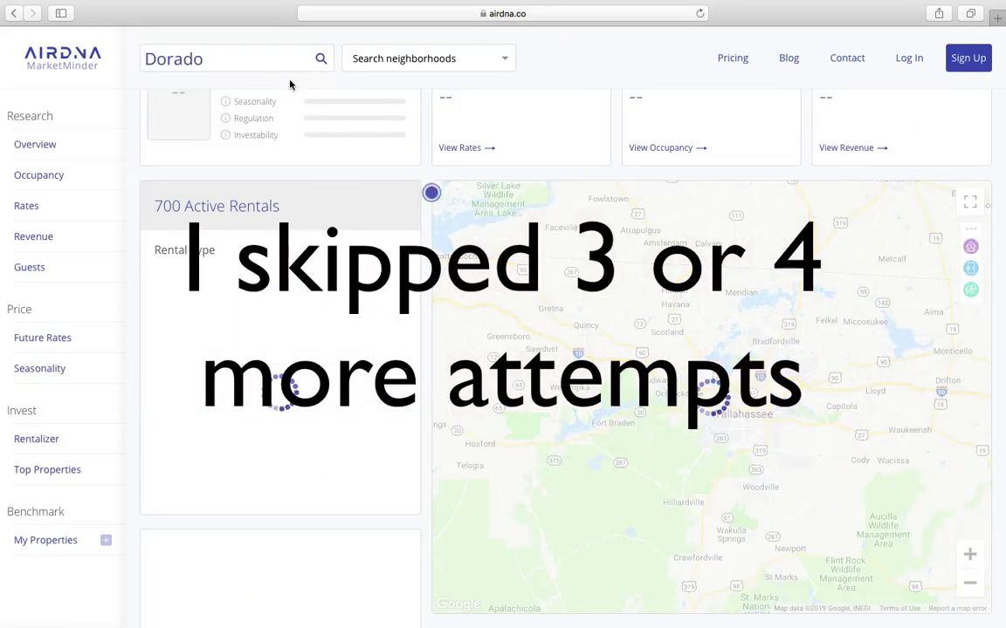
{"action": "scroll", "coordinate": [425, 219], "scroll_direction": "up", "scroll_amount": 2}
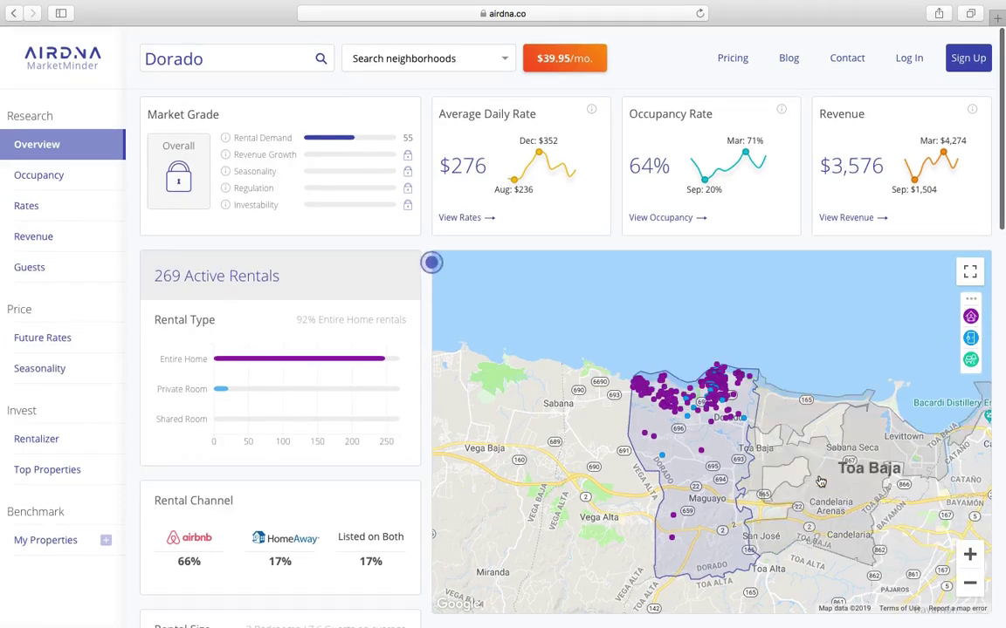
Preview Dorado map listings, ending on the oceanfront renovated townhouse at $265 daily.
{"action": "scroll", "coordinate": [810, 484], "scroll_direction": "up", "scroll_amount": 2}
{"action": "scroll", "coordinate": [810, 485], "scroll_direction": "up", "scroll_amount": 5}
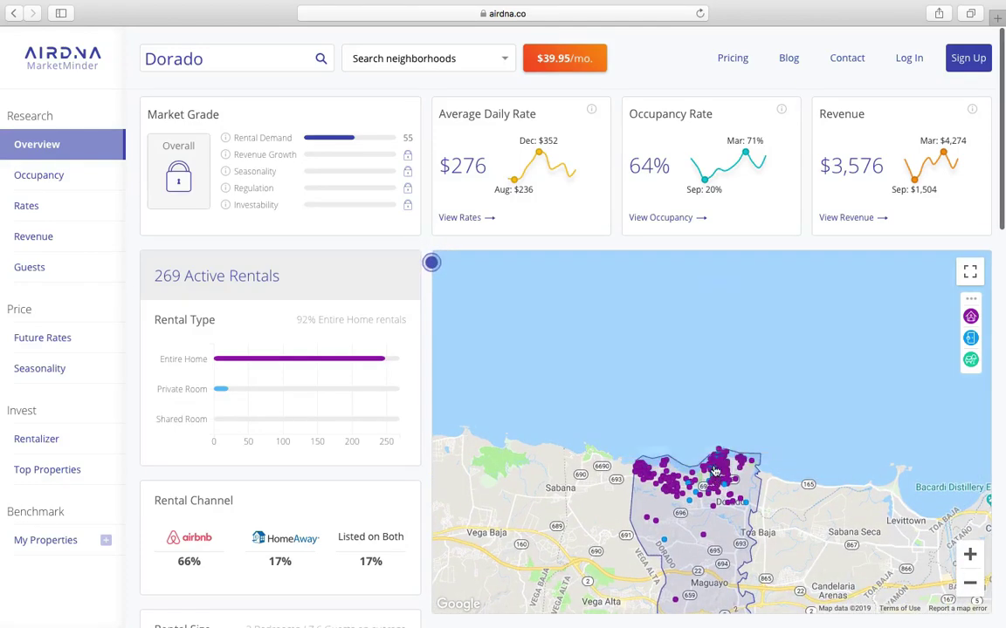
{"action": "mouse_move", "coordinate": [721, 462]}
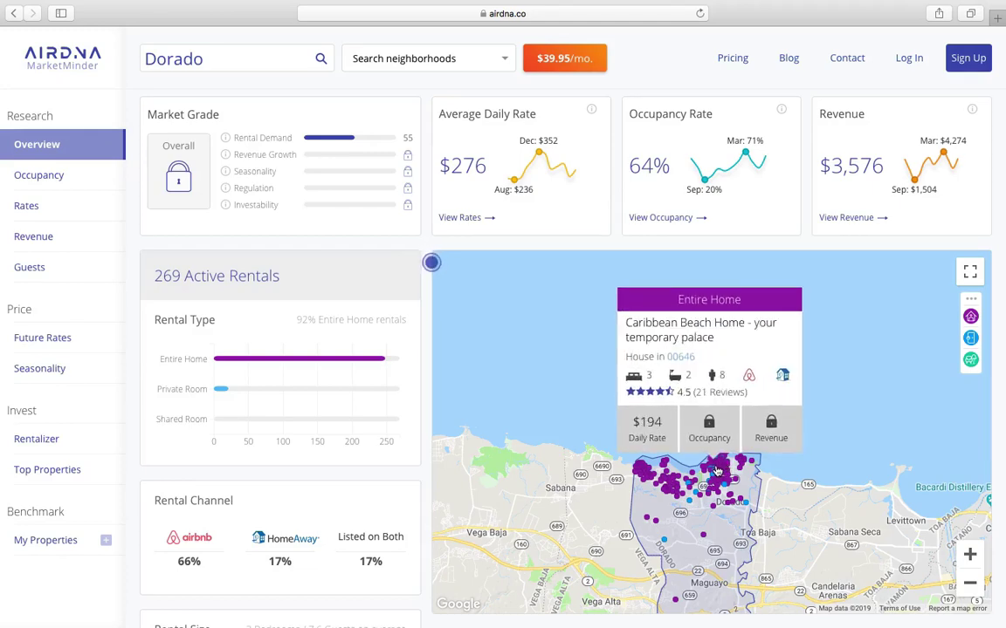
{"action": "mouse_move", "coordinate": [677, 484]}
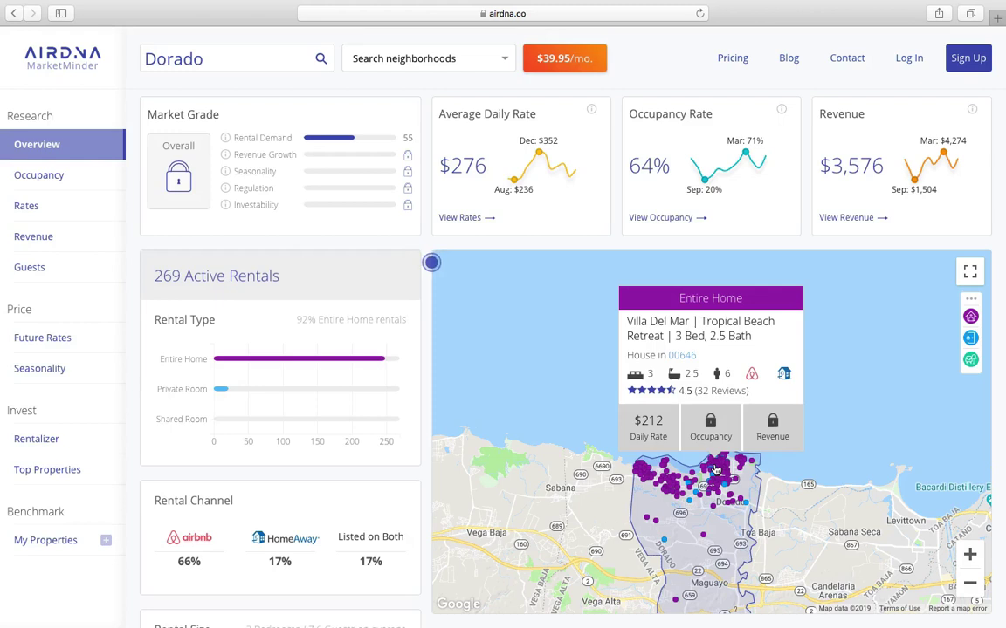
{"action": "mouse_move", "coordinate": [716, 470]}
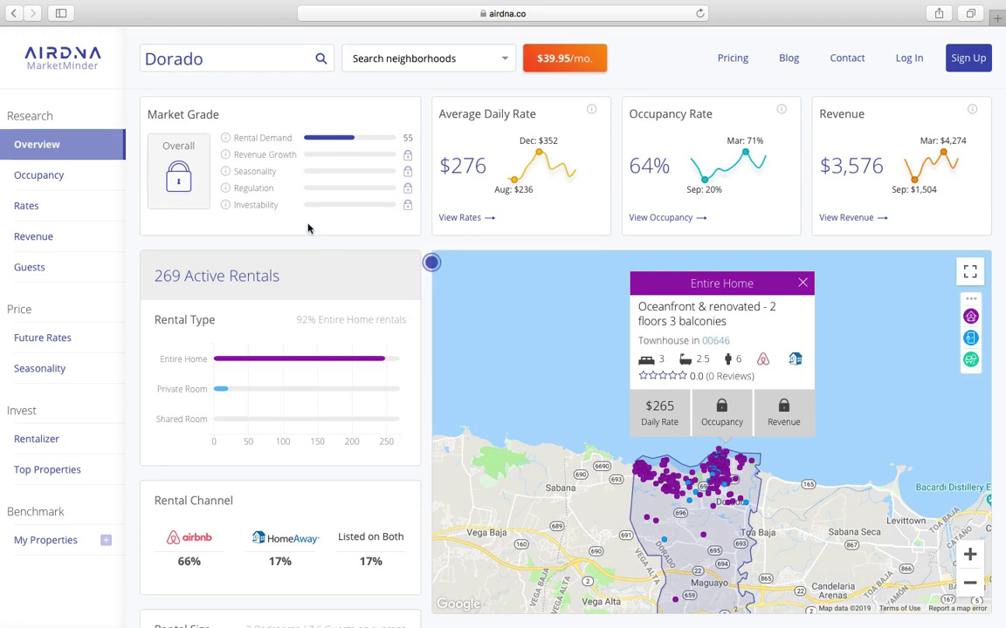
Search 'luquillo' and load the Luquillo, Puerto Rico market behind the sign-up prompt.
{"action": "left_click", "coordinate": [224, 58]}
{"action": "type", "text": "luquillo"}
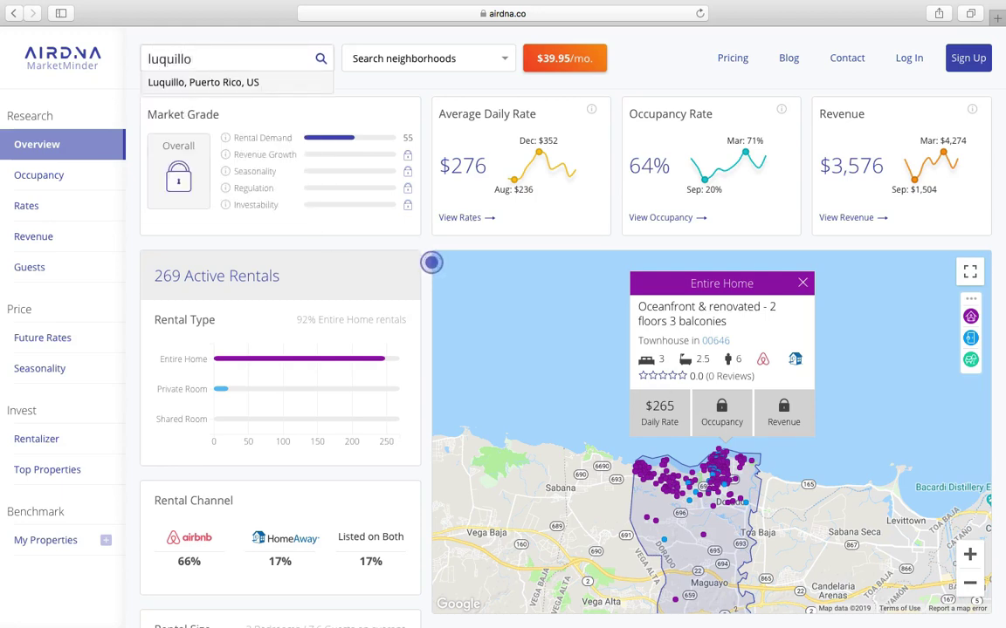
{"action": "left_click", "coordinate": [202, 82]}
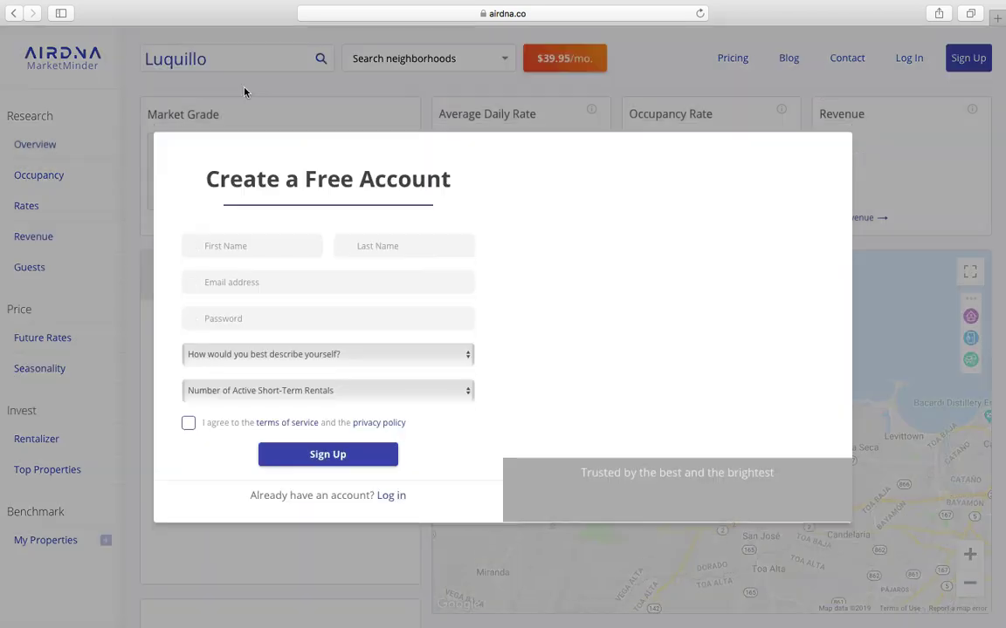
{"action": "scroll", "coordinate": [333, 98], "scroll_direction": "down", "scroll_amount": 1}
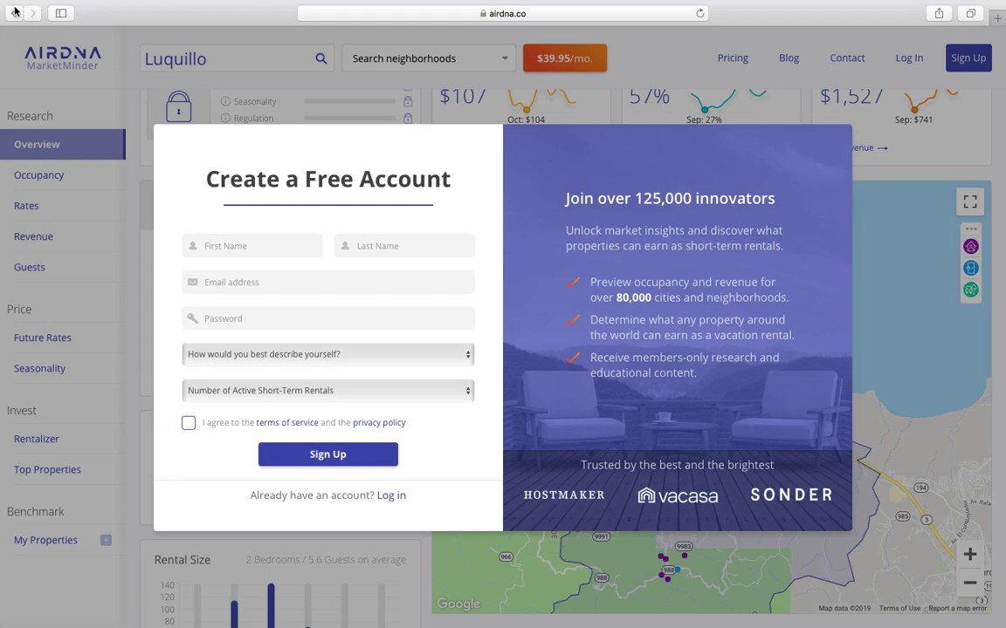
{"action": "left_click", "coordinate": [52, 7]}
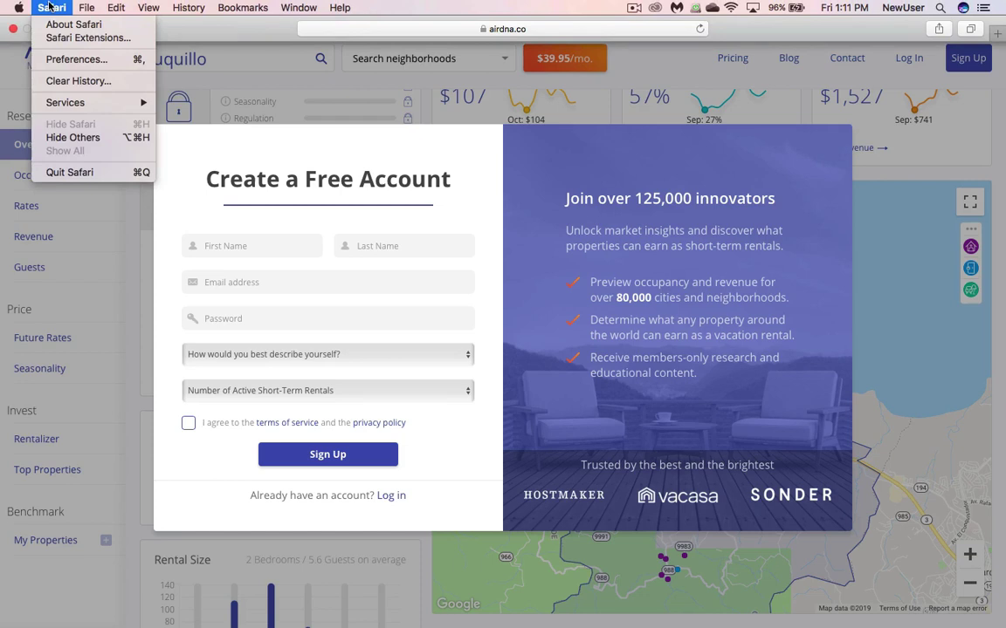
Clear the last hour of Safari history and reload the airdna.co page.
{"action": "left_click", "coordinate": [72, 81]}
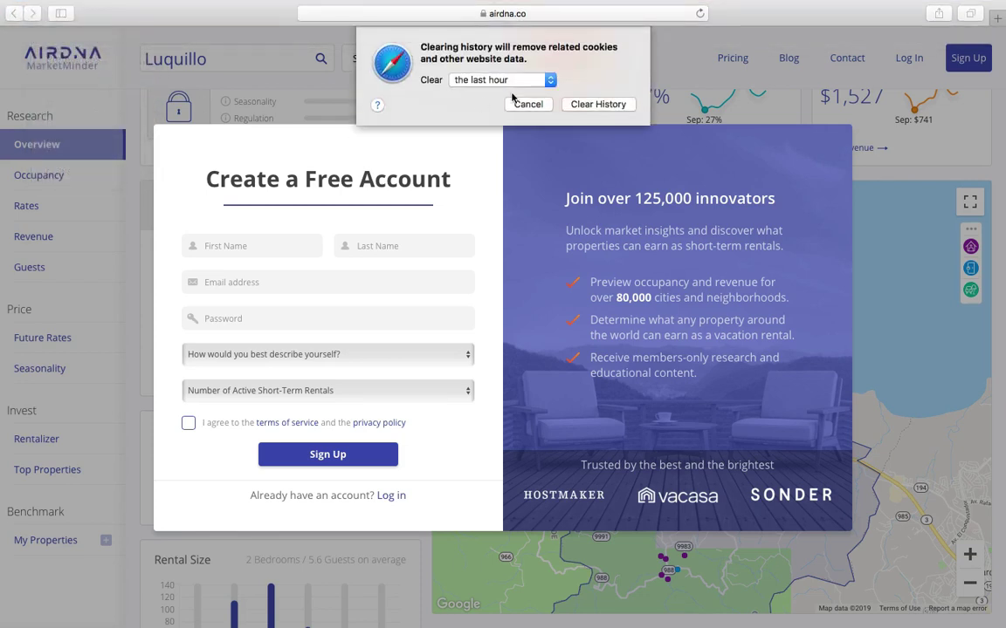
{"action": "left_click", "coordinate": [598, 104]}
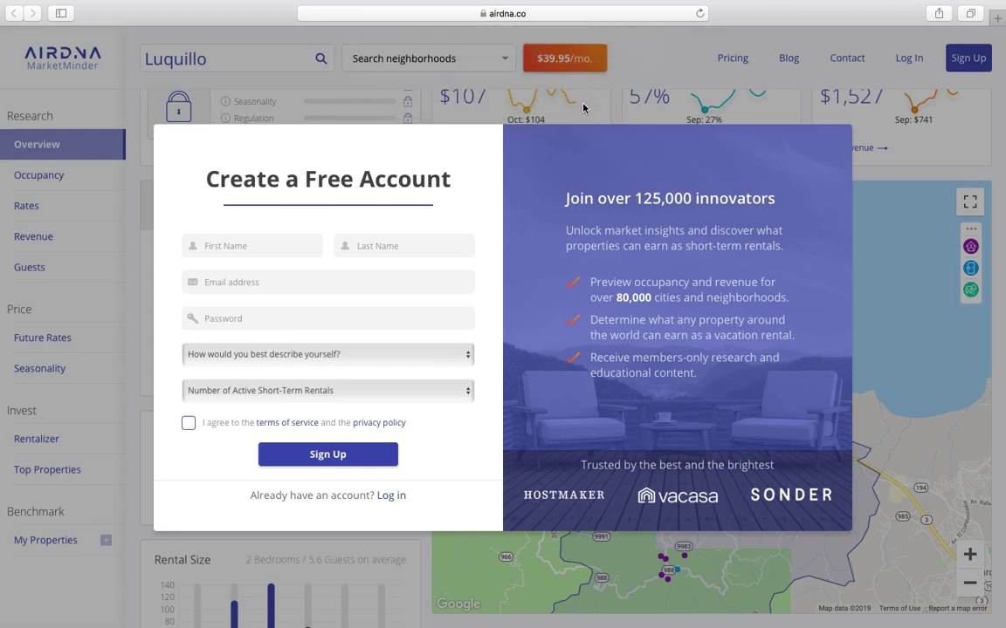
{"action": "left_click", "coordinate": [700, 14]}
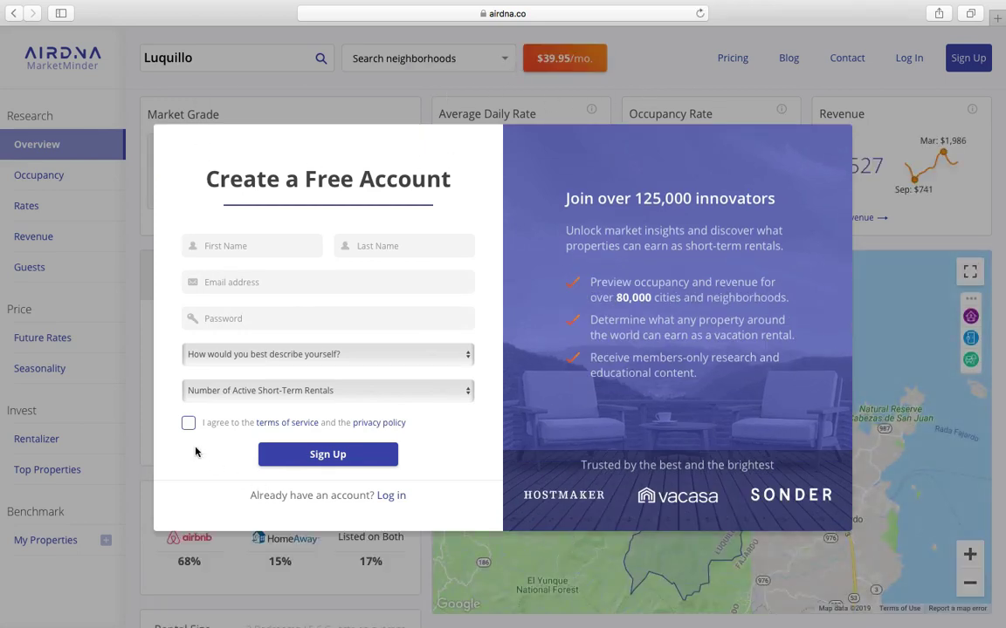
{"action": "mouse_move", "coordinate": [44, 3]}
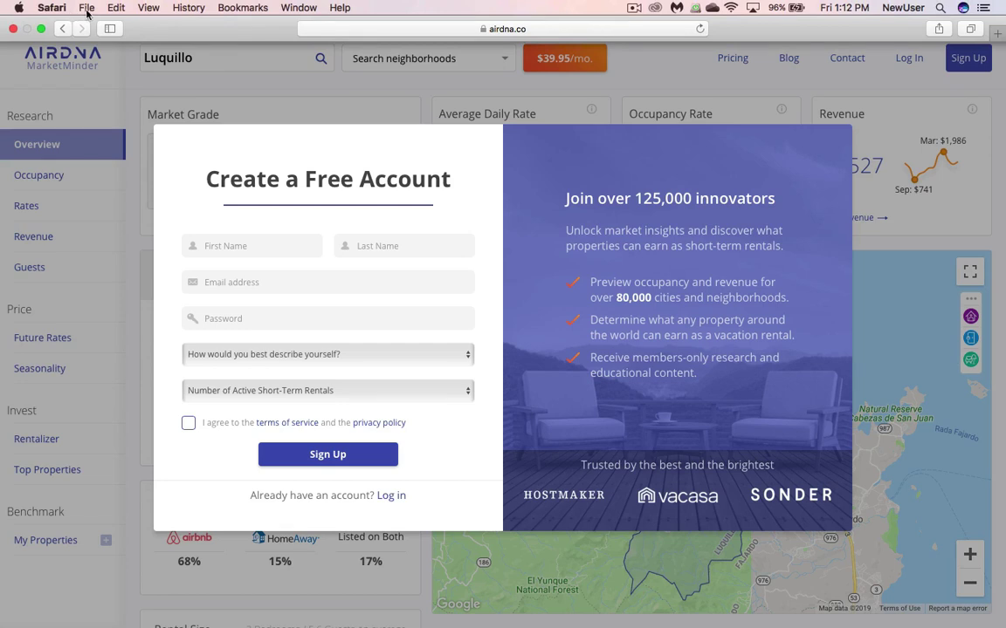
{"action": "left_click", "coordinate": [84, 7]}
{"action": "left_click", "coordinate": [941, 7]}
Run CCleaner from Spotlight to remove about 3,787 MB including Safari data, then quit it.
{"action": "type", "text": "cclean"}
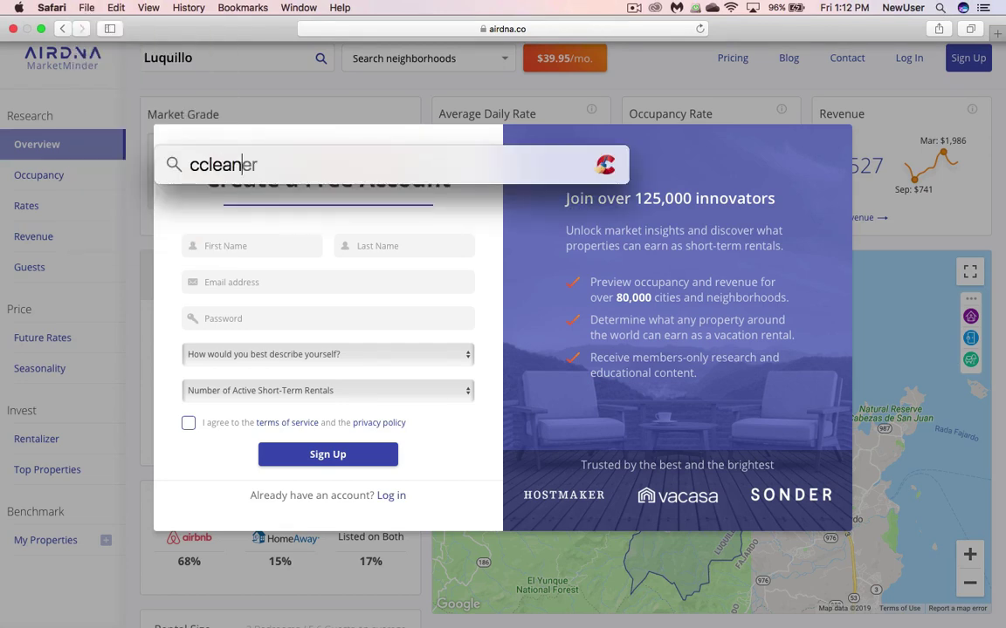
{"action": "key", "text": "Return"}
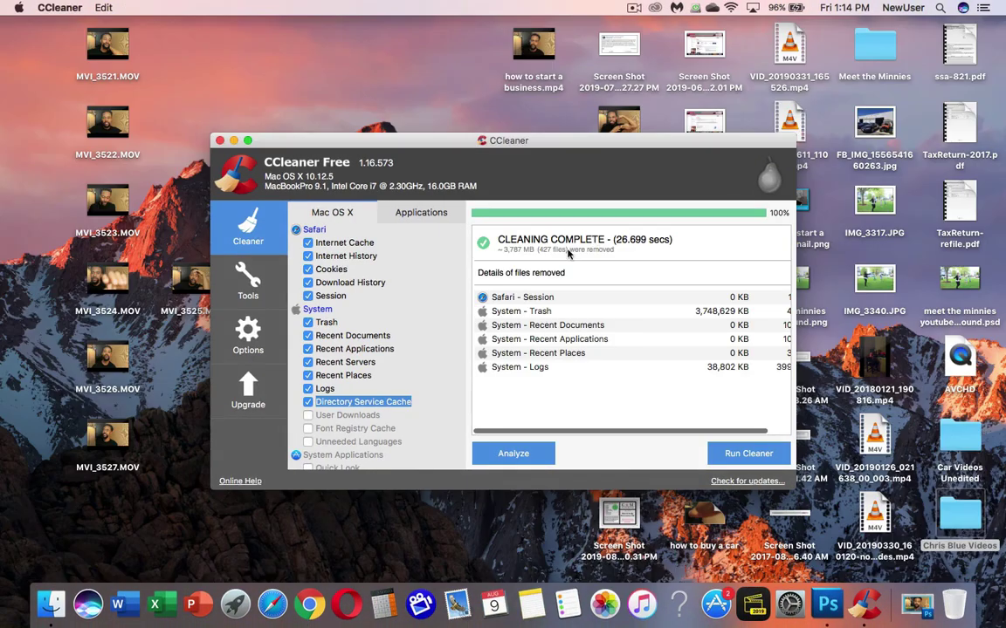
{"action": "left_click", "coordinate": [220, 141]}
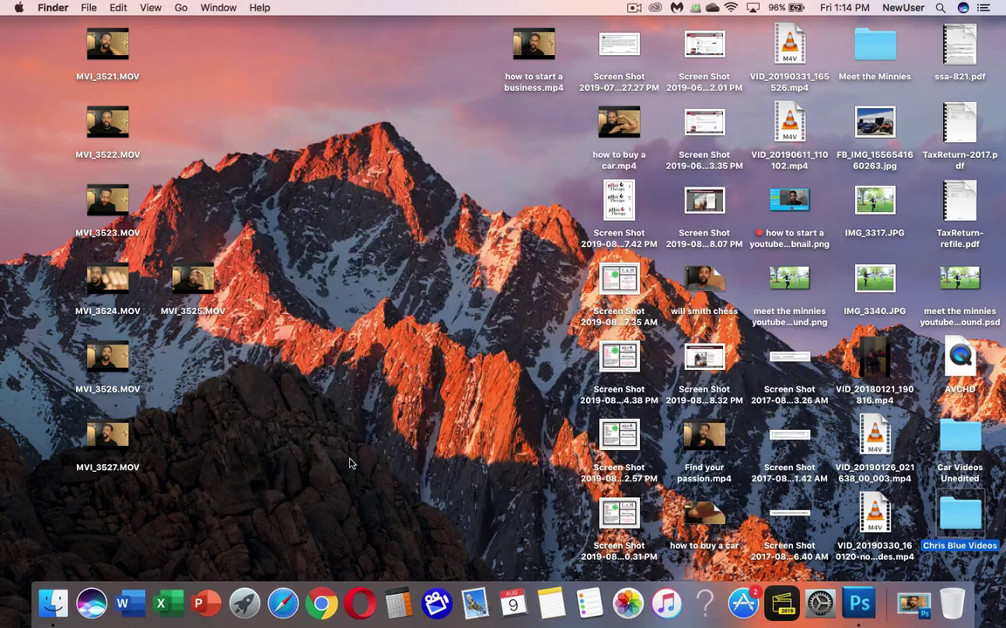
{"action": "left_click", "coordinate": [283, 607]}
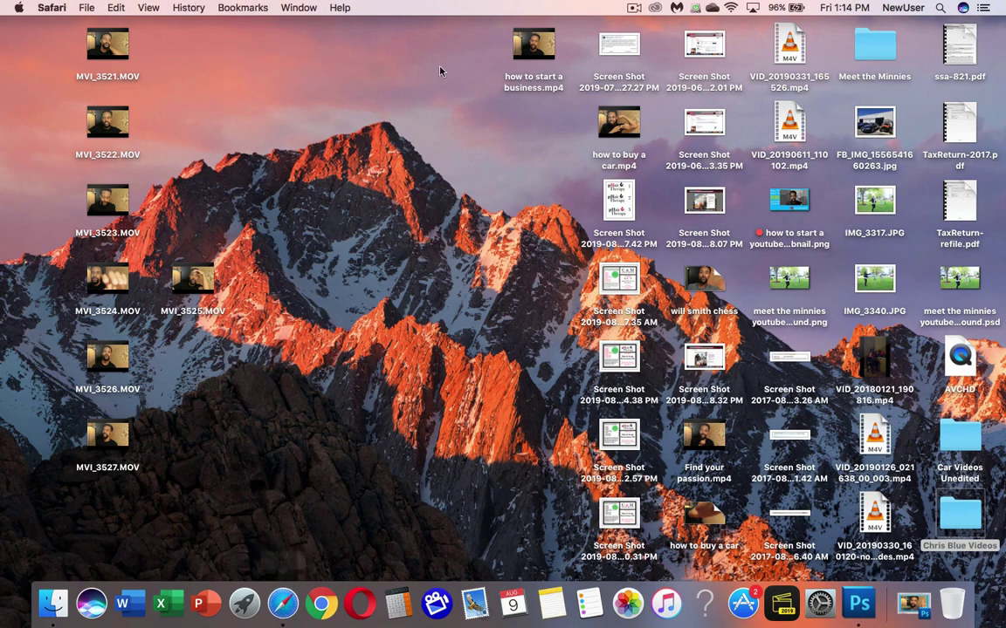
Open airdna.co full screen, go to MarketMinder, and load the Dorado, Puerto Rico dashboard.
{"action": "type", "text": "airdna"}
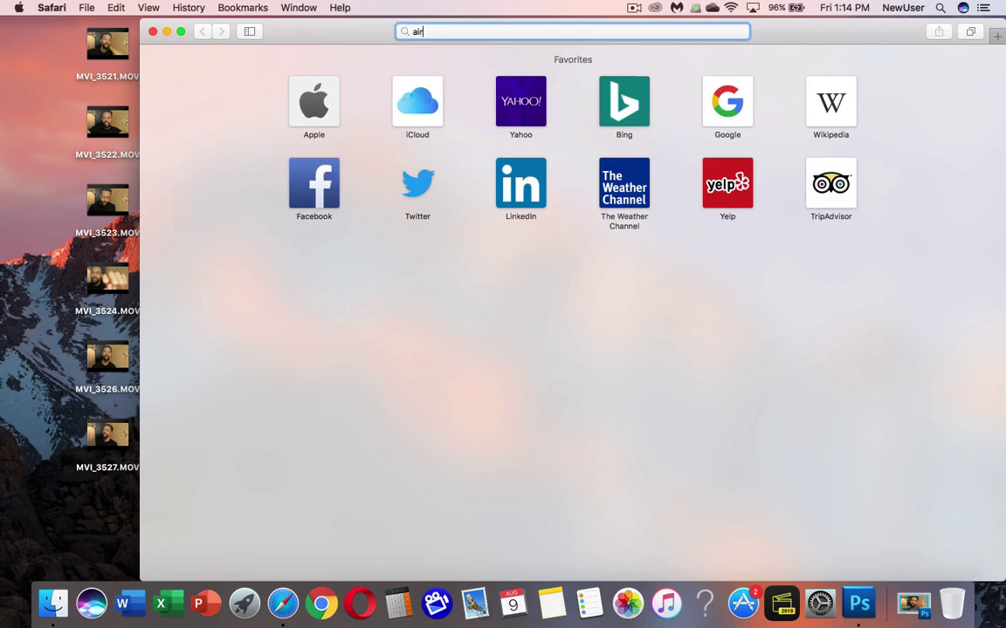
{"action": "type", "text": ".co"}
{"action": "key", "text": "Return"}
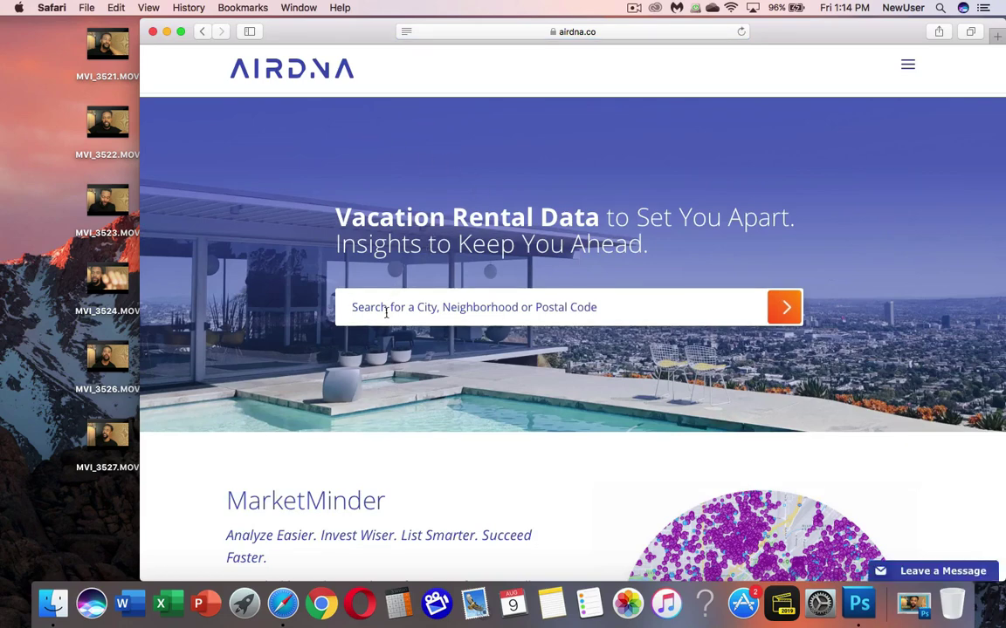
{"action": "left_click", "coordinate": [180, 33]}
{"action": "left_click", "coordinate": [398, 55]}
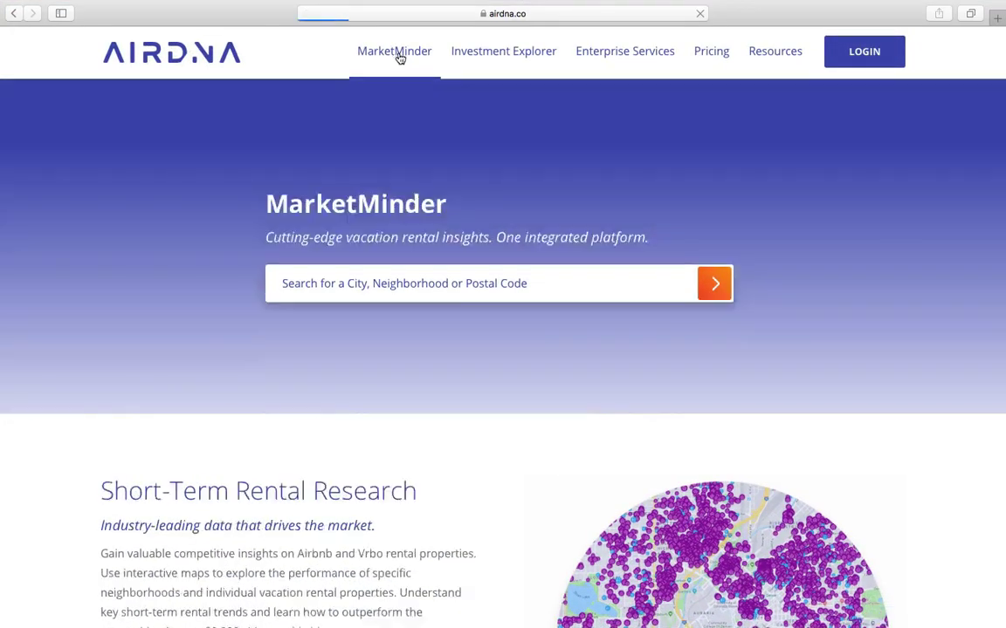
{"action": "left_click", "coordinate": [432, 283]}
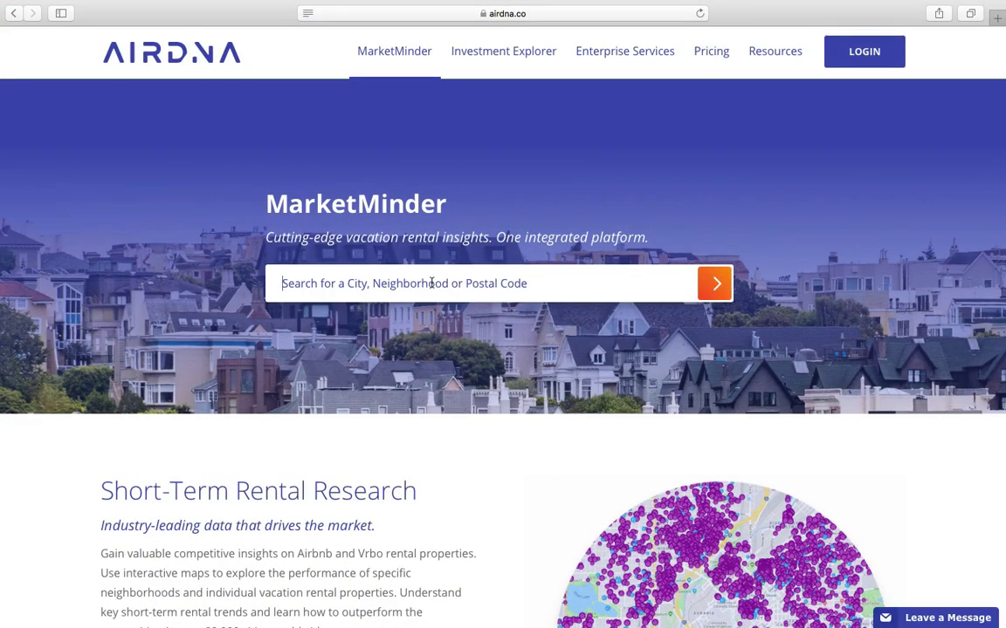
{"action": "type", "text": "dorado,"}
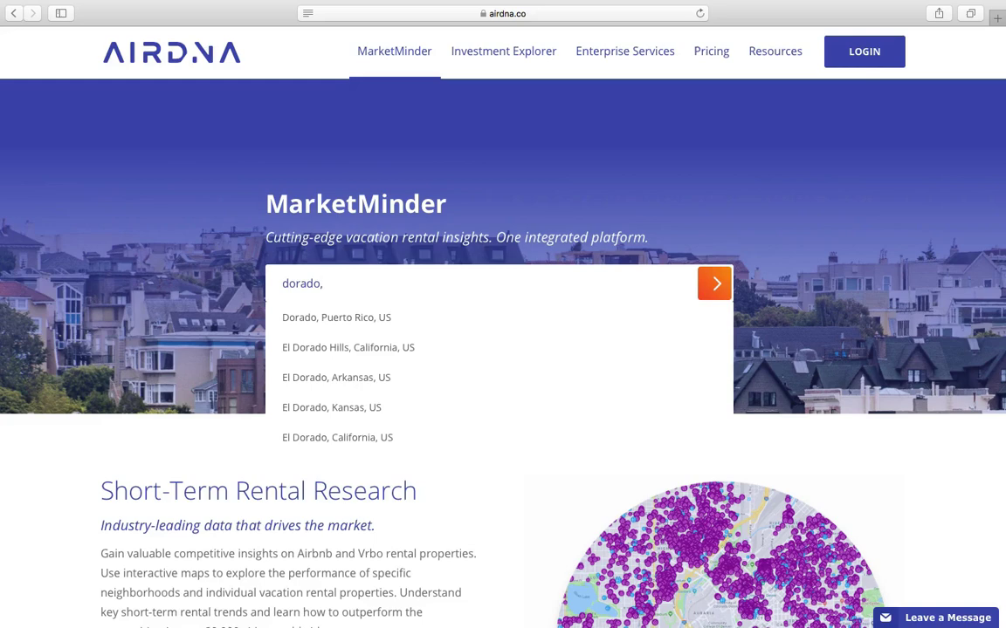
{"action": "left_click", "coordinate": [379, 329]}
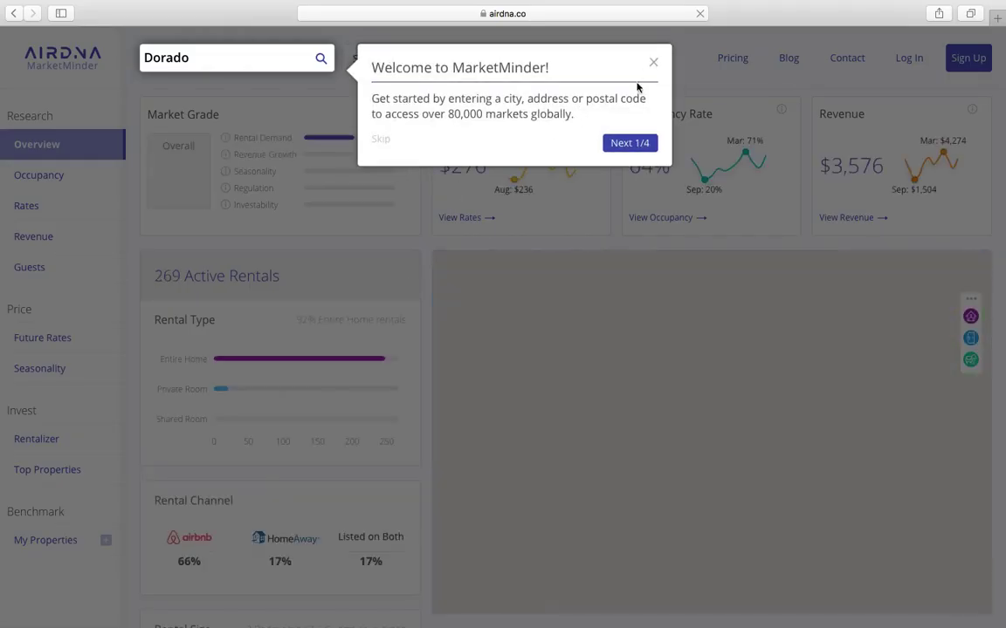
Dismiss the welcome tour and unlock banner, then load Luquillo, Puerto Rico without a sign-up prompt.
{"action": "left_click", "coordinate": [652, 64]}
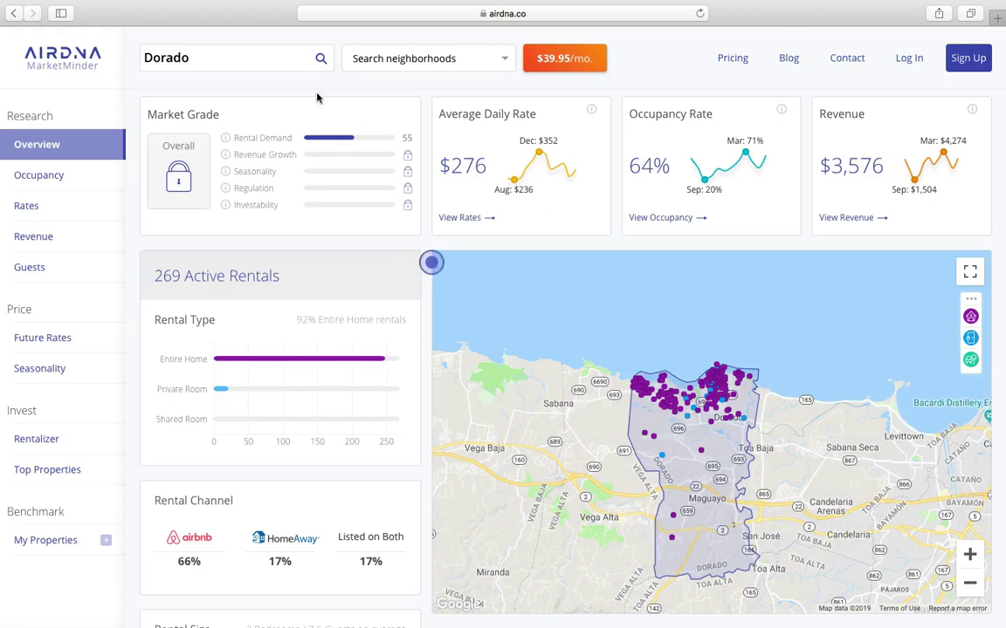
{"action": "left_click", "coordinate": [224, 53]}
{"action": "type", "text": "luquill"}
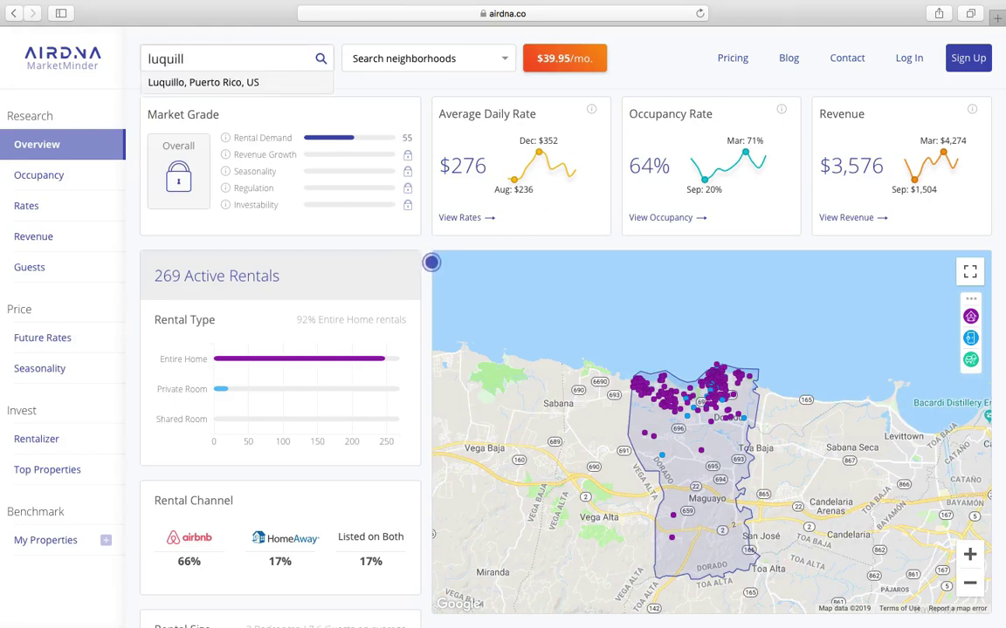
{"action": "left_click", "coordinate": [206, 80]}
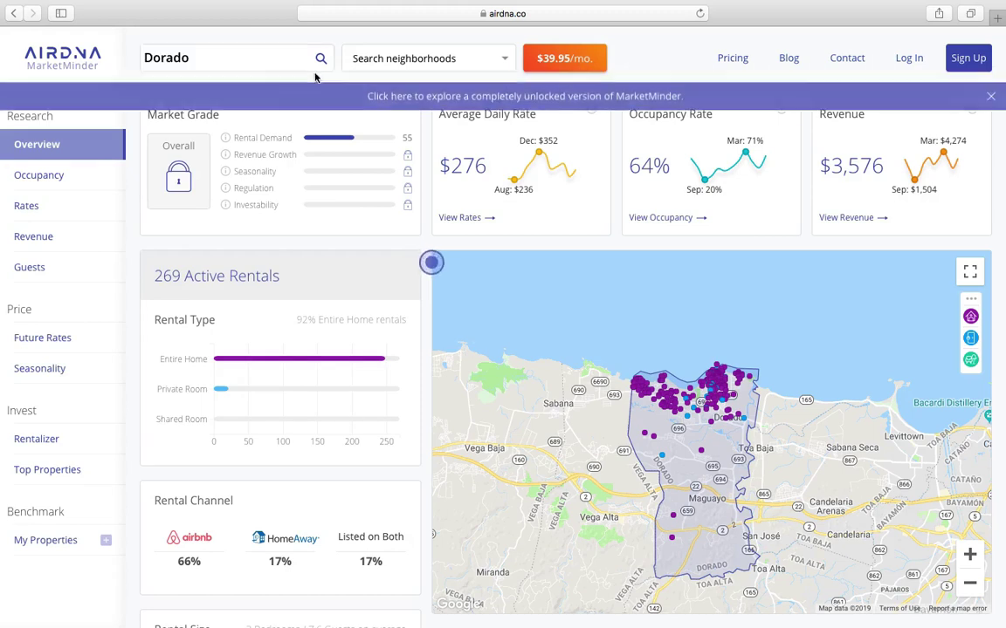
{"action": "left_click", "coordinate": [991, 103]}
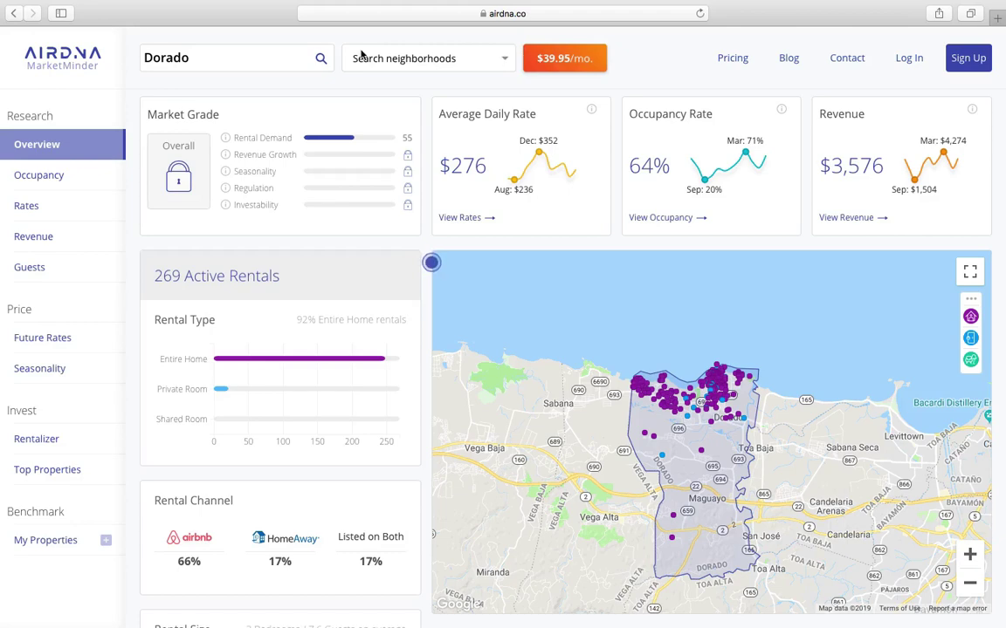
{"action": "left_click", "coordinate": [276, 59]}
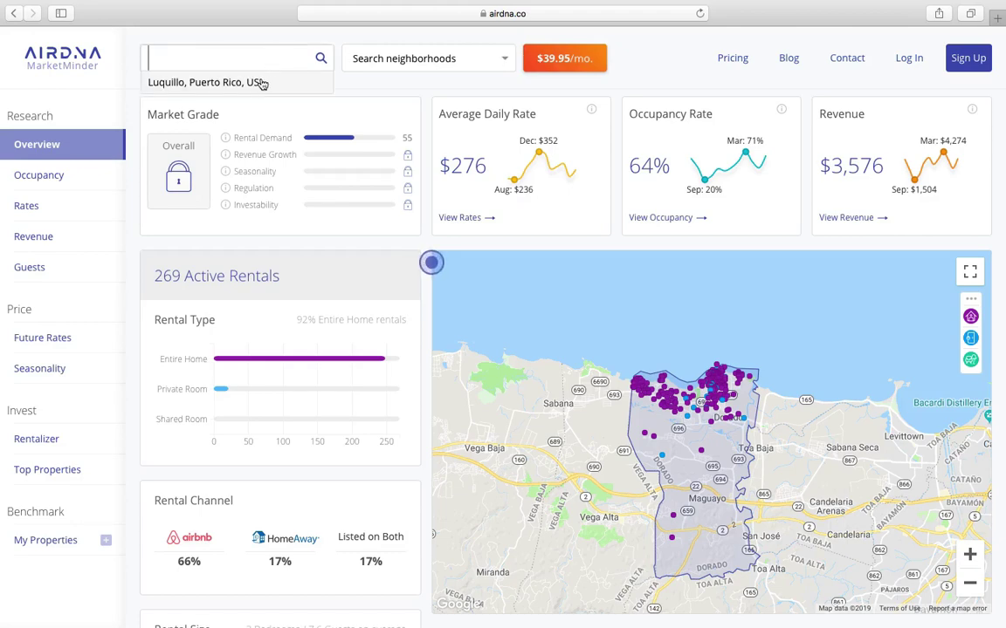
{"action": "left_click", "coordinate": [260, 83]}
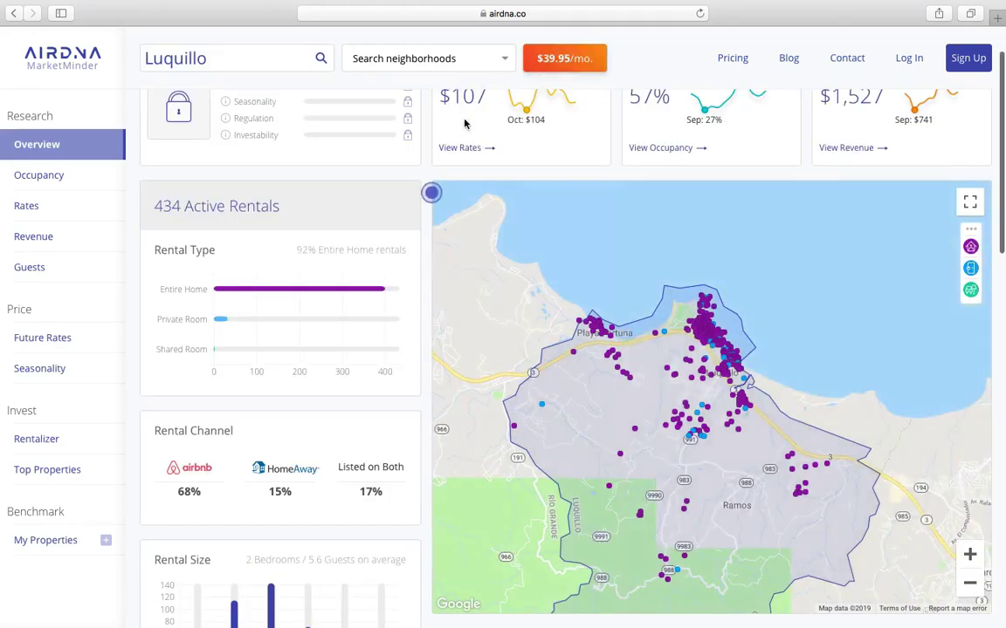
{"action": "scroll", "coordinate": [466, 124], "scroll_direction": "up", "scroll_amount": 2}
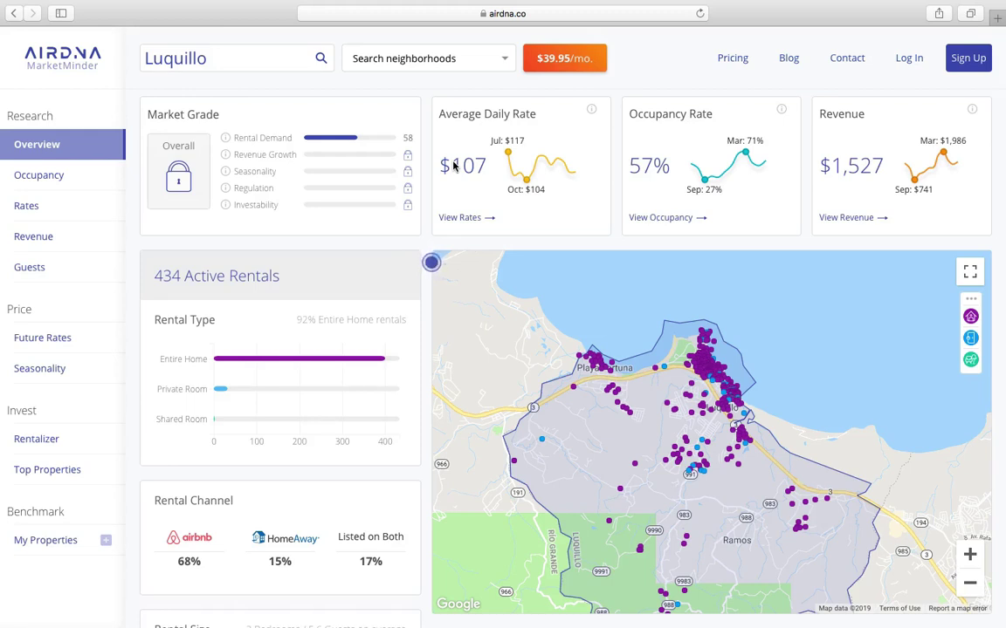